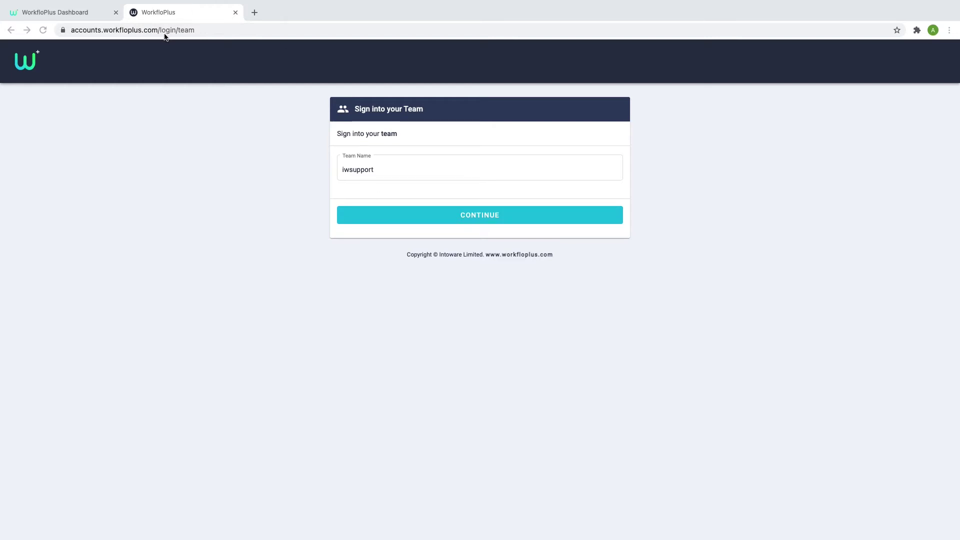
Submit the team name iwsupport and continue with the pre-filled account sign-in.
left_click(383, 172)
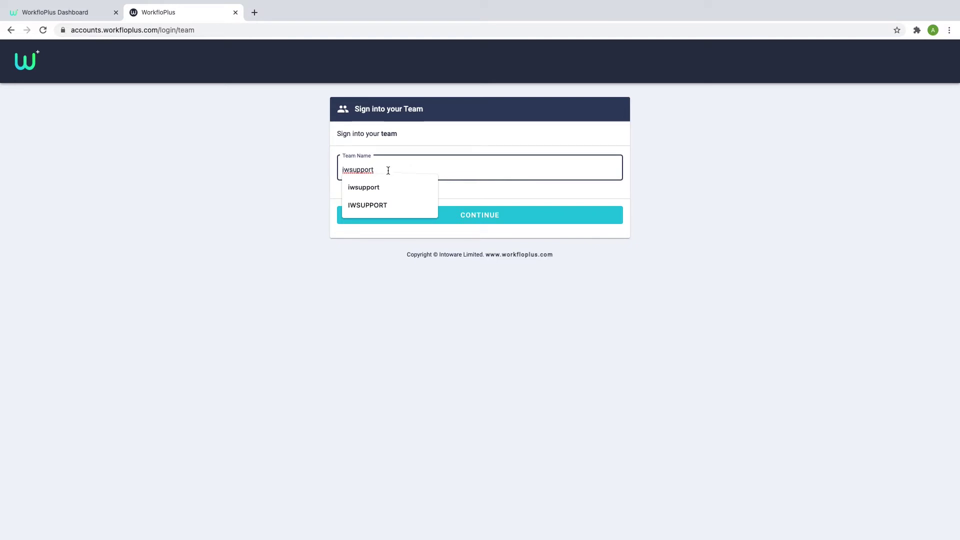
left_click(486, 215)
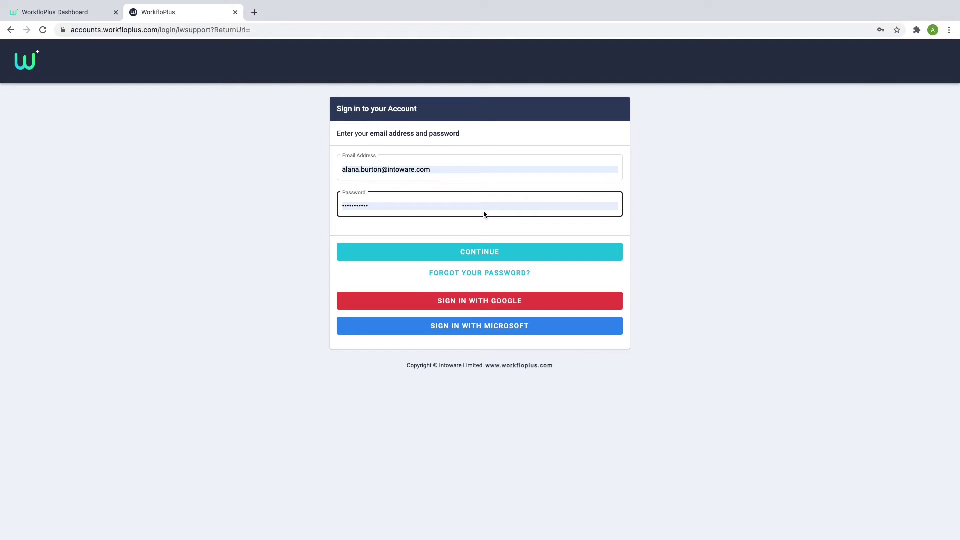
left_click(453, 252)
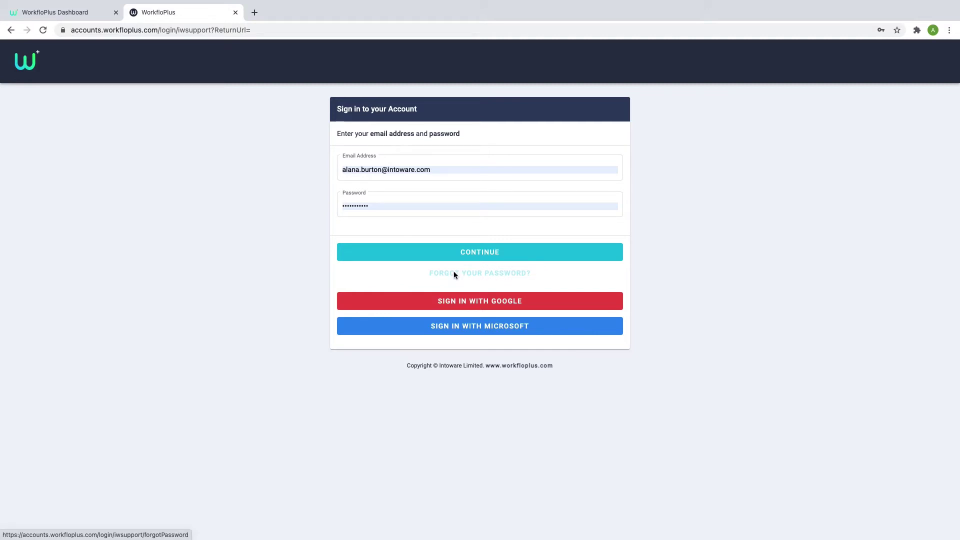
Look at the forgotten-password page and return to the account sign-in page.
left_click(455, 274)
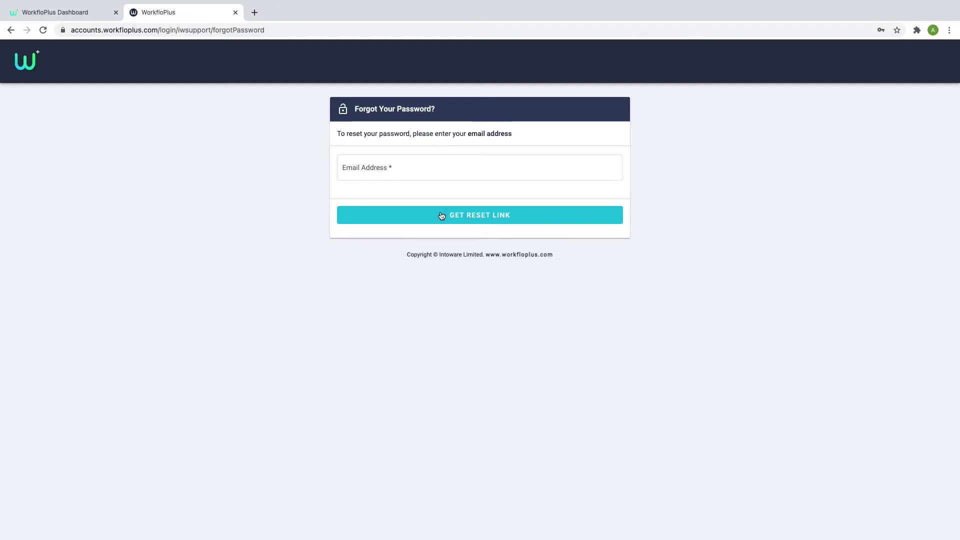
left_click(9, 31)
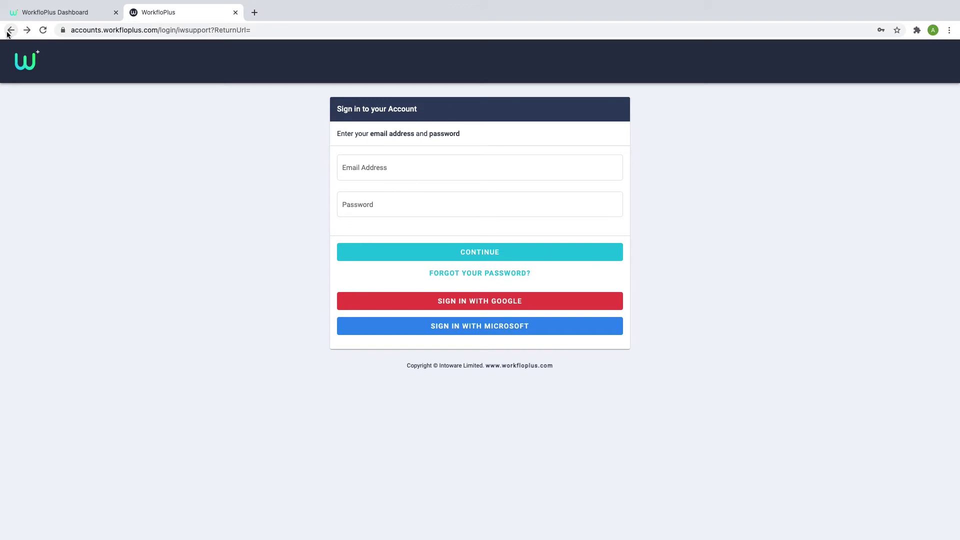
Sign in with Google using the first listed account and go to the dashboard.
left_click(461, 302)
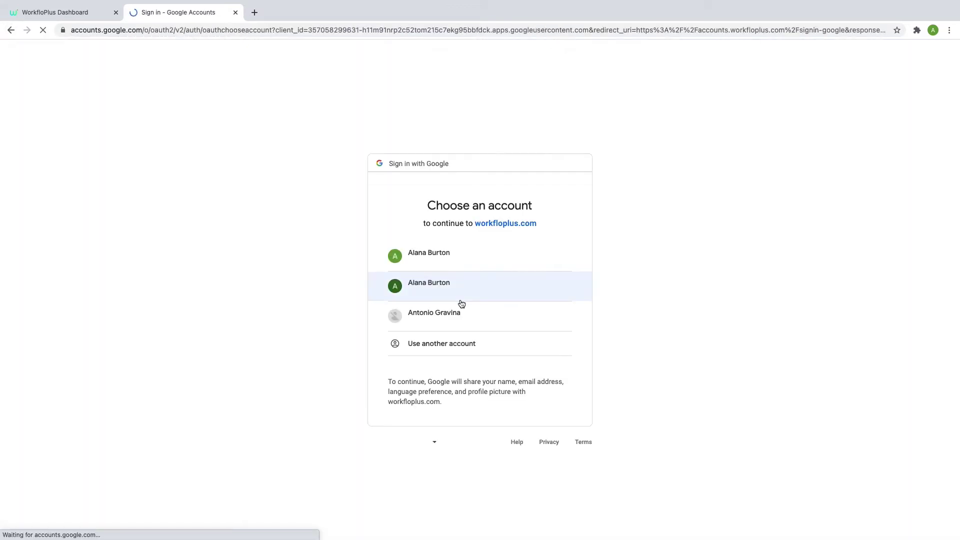
left_click(460, 260)
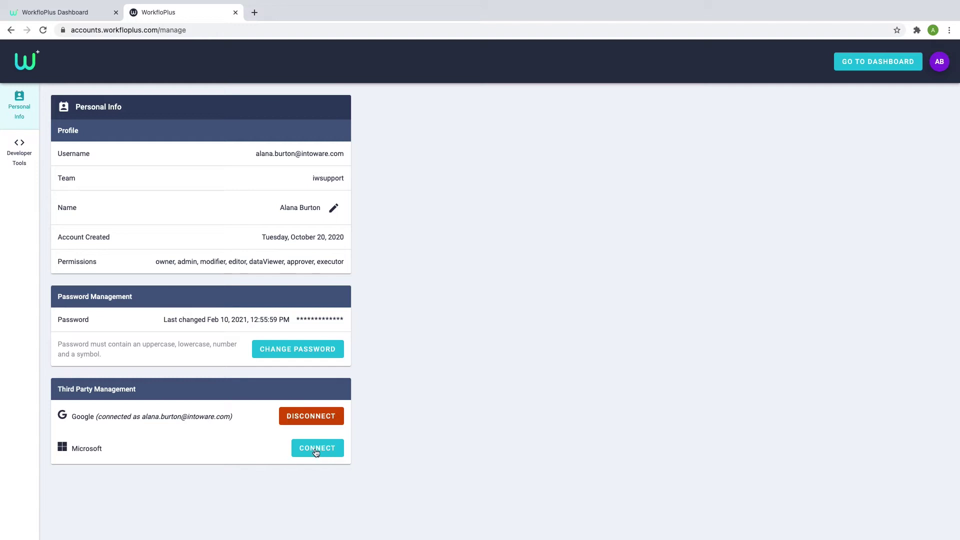
left_click(844, 64)
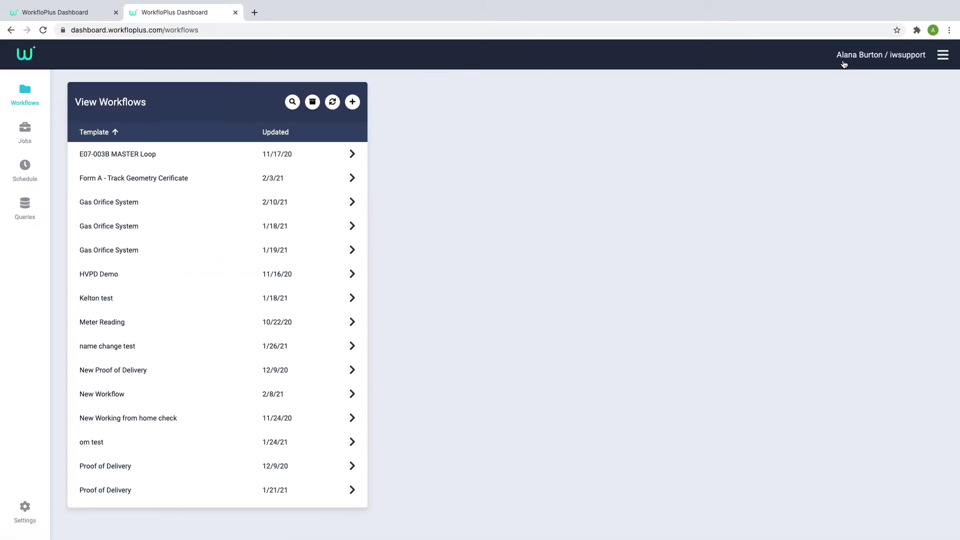
View the account's personal info and third-party sign-in settings from the dashboard, and return to the dashboard.
left_click(943, 56)
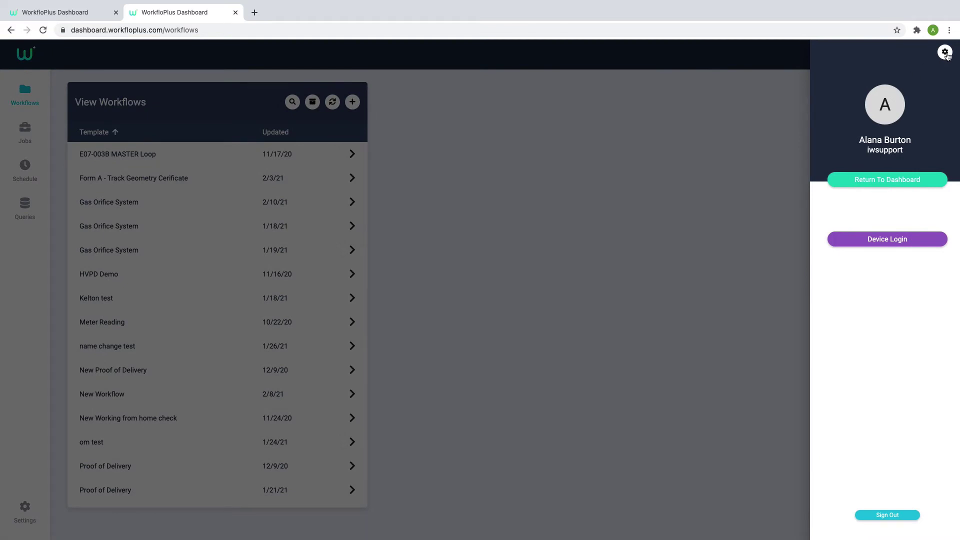
left_click(945, 53)
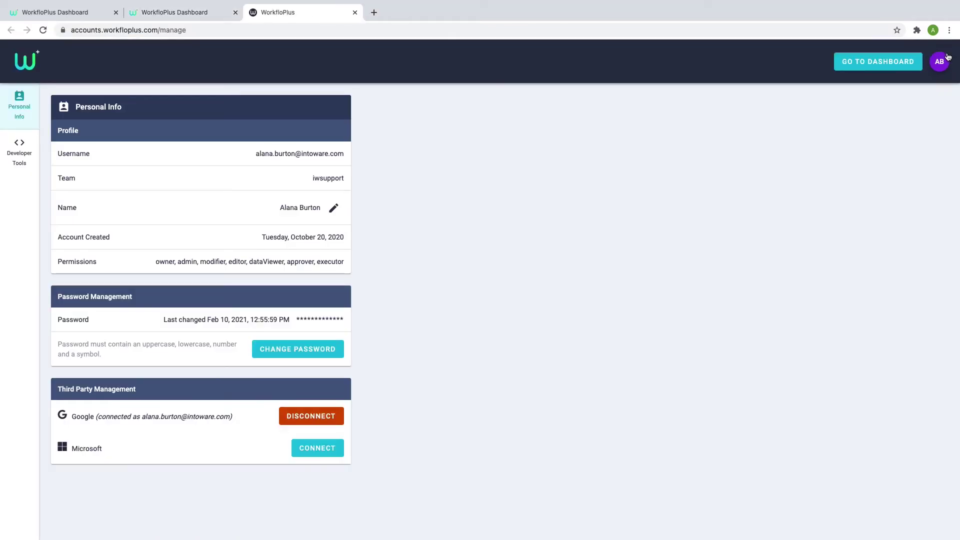
left_click(878, 63)
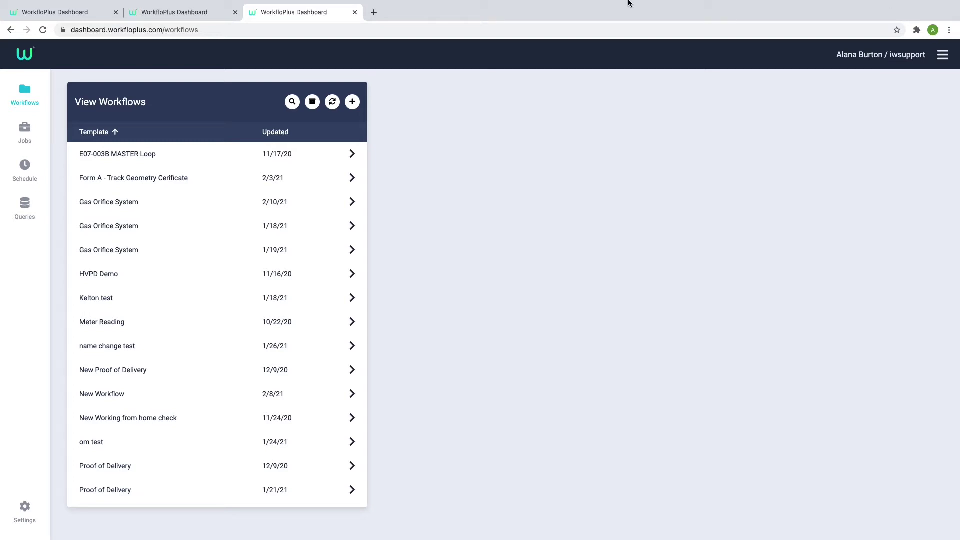
Start a new workflow and load the file Workflow Example.zip from Downloads.
left_click(352, 103)
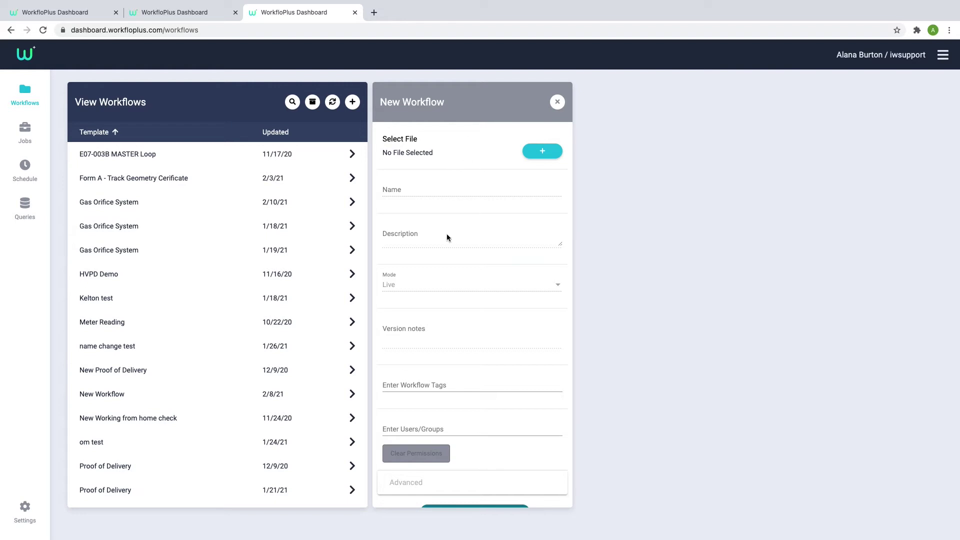
left_click(538, 154)
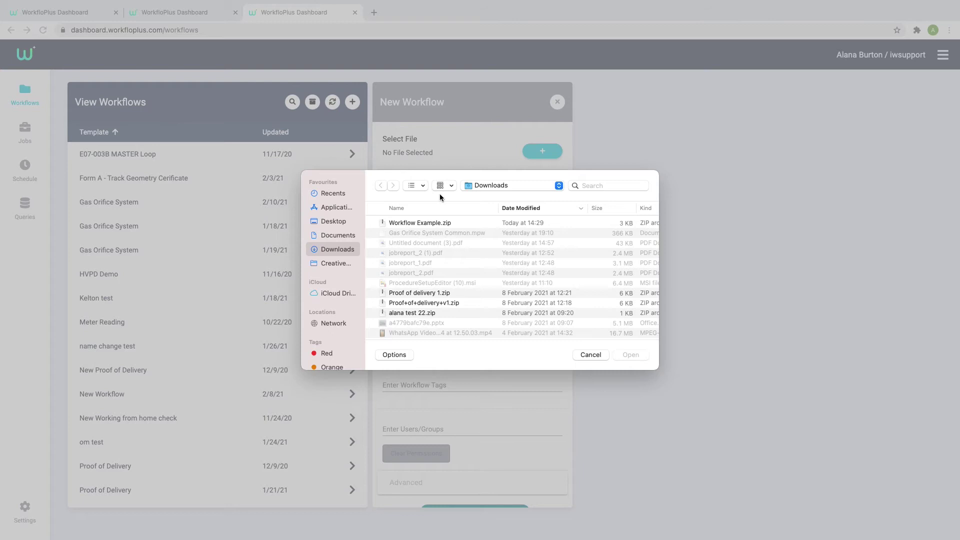
double_click(419, 223)
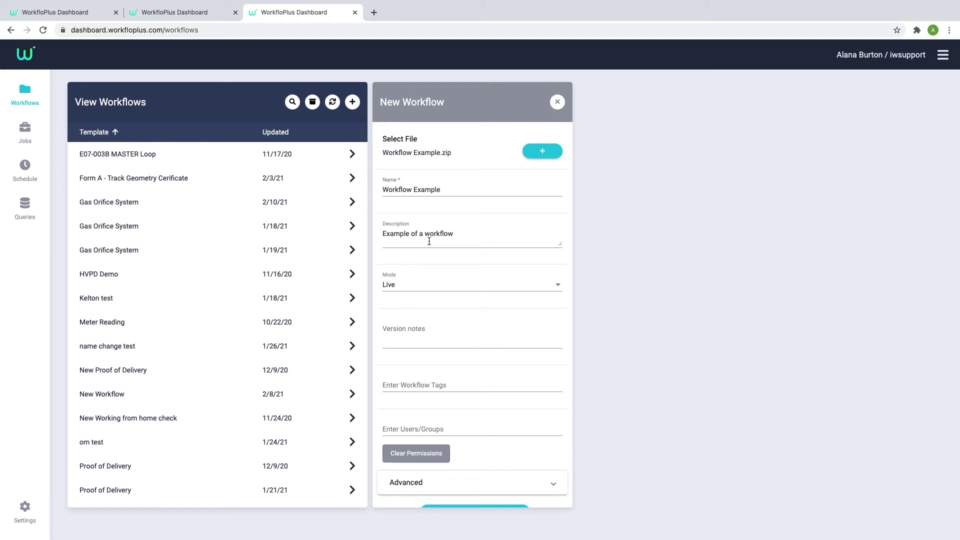
Review the available mode options for the new workflow without choosing a different one.
scroll(415, 292, "down", 1)
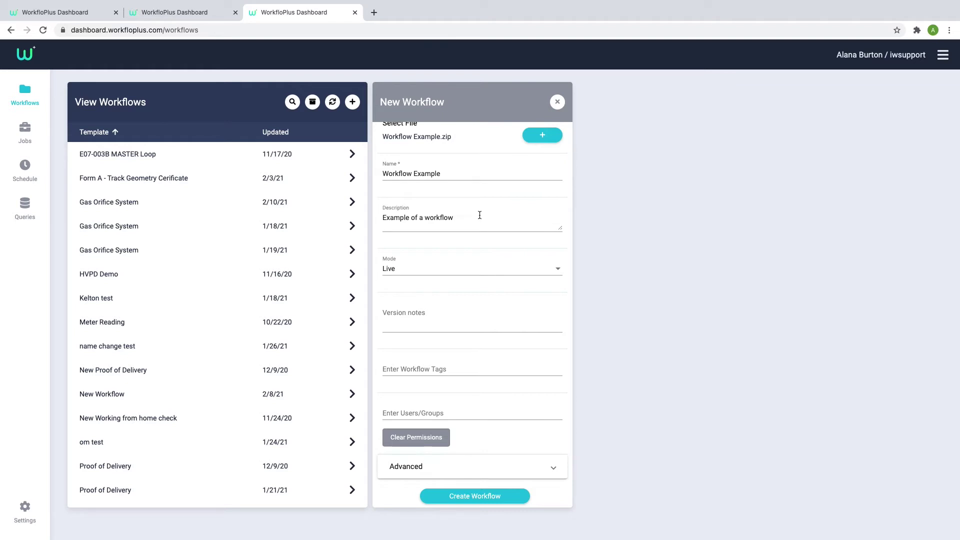
left_click(443, 277)
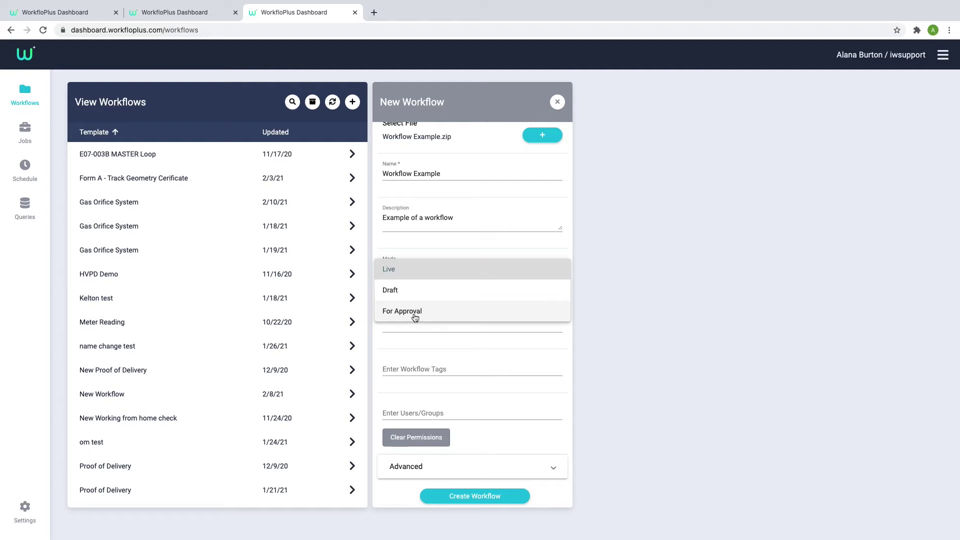
left_click(456, 347)
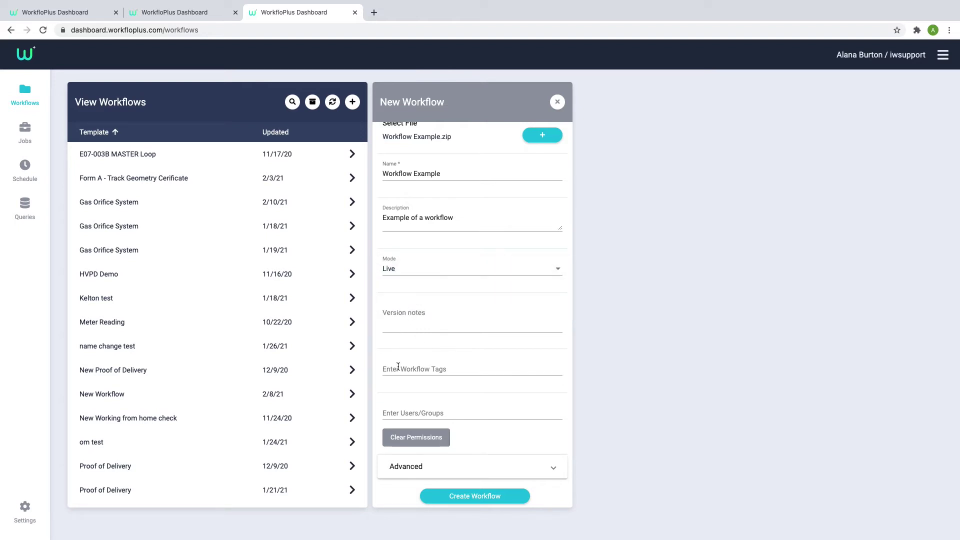
Assign one listed user to the new workflow's permissions and remove that user again.
left_click(405, 411)
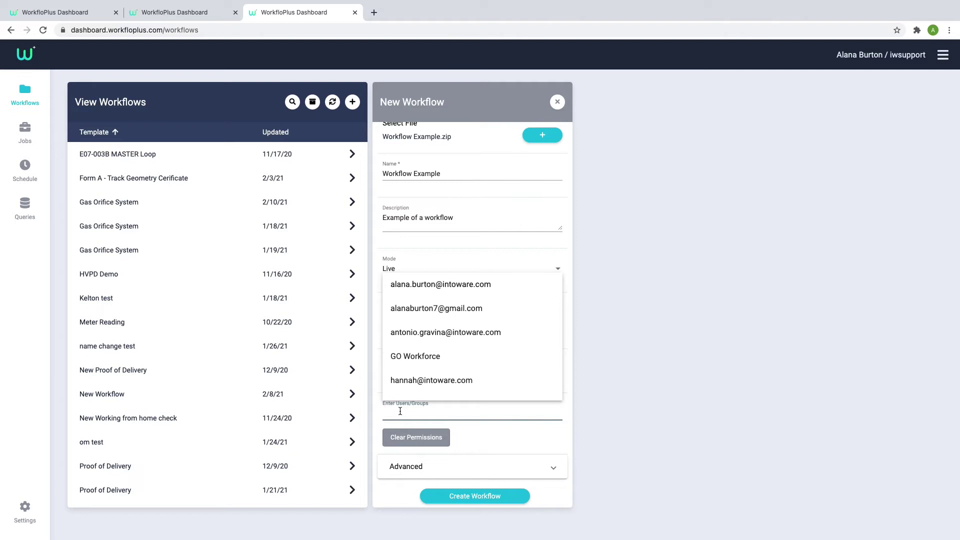
left_click(612, 410)
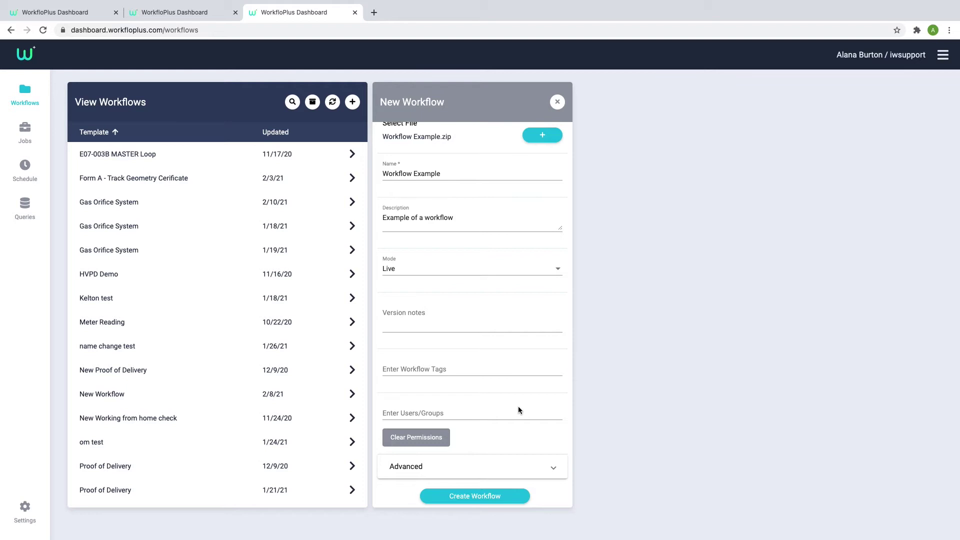
left_click(452, 412)
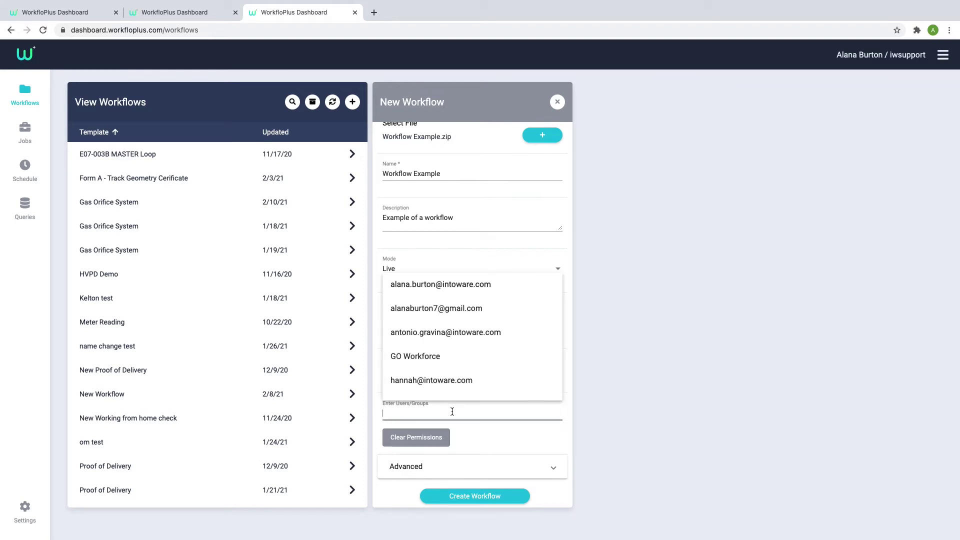
left_click(449, 383)
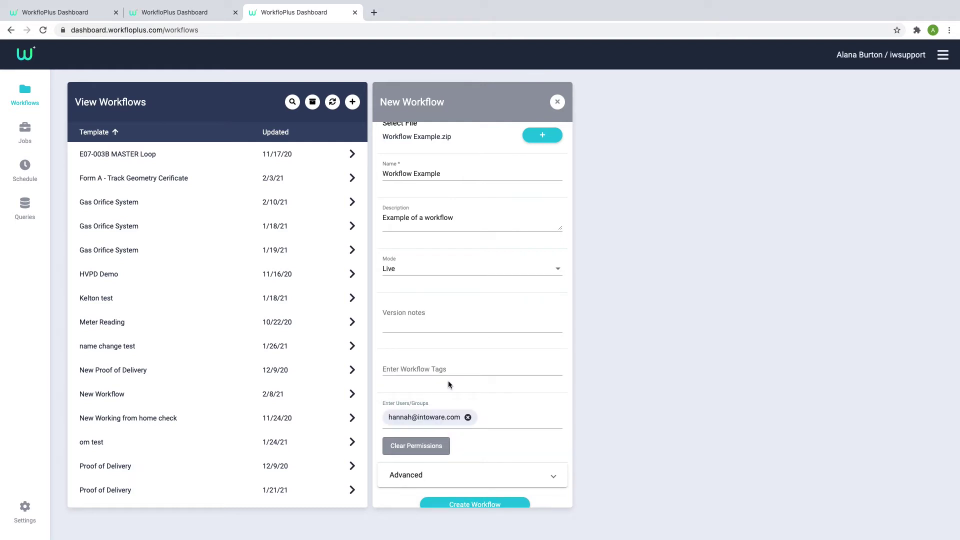
scroll(521, 433, "down", 1)
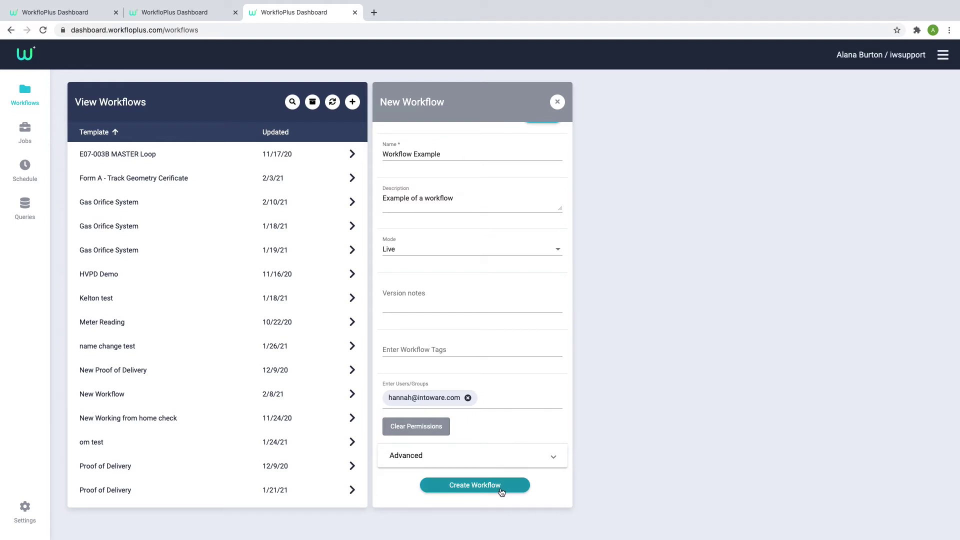
left_click(468, 398)
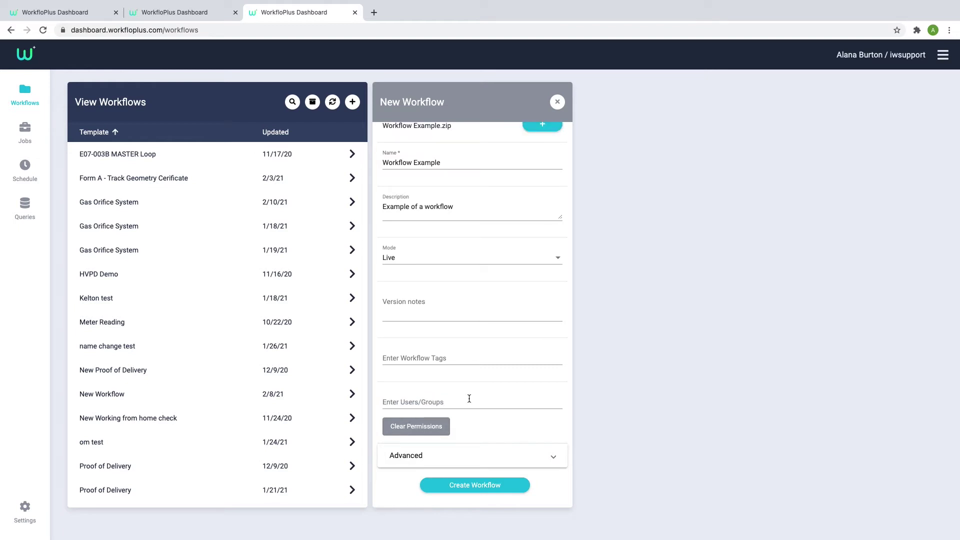
Create the Workflow Example workflow in Live mode with no users or groups assigned.
left_click(469, 486)
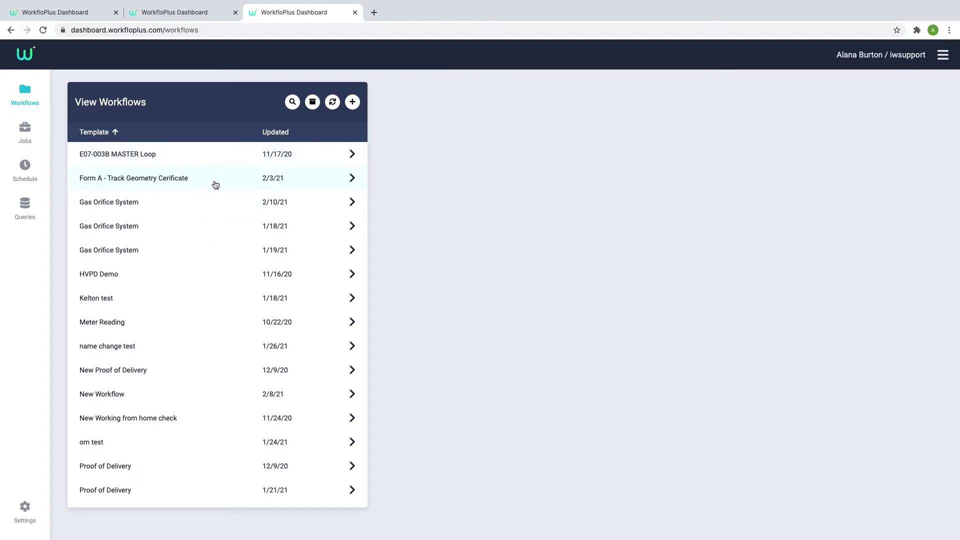
Create an Email Trigger integration titled "example" for the E07-003B MASTER Loop workflow and close the workflow's details.
left_click(221, 162)
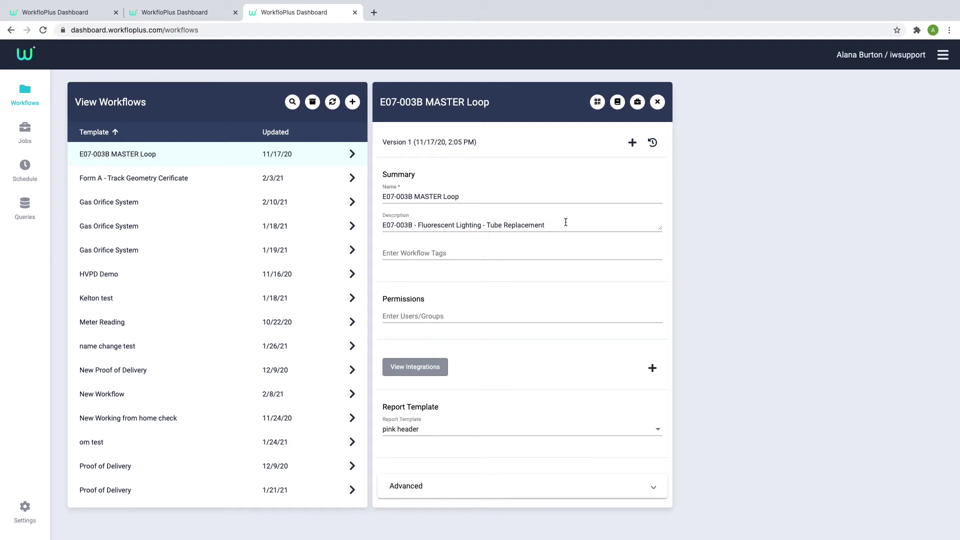
left_click(408, 374)
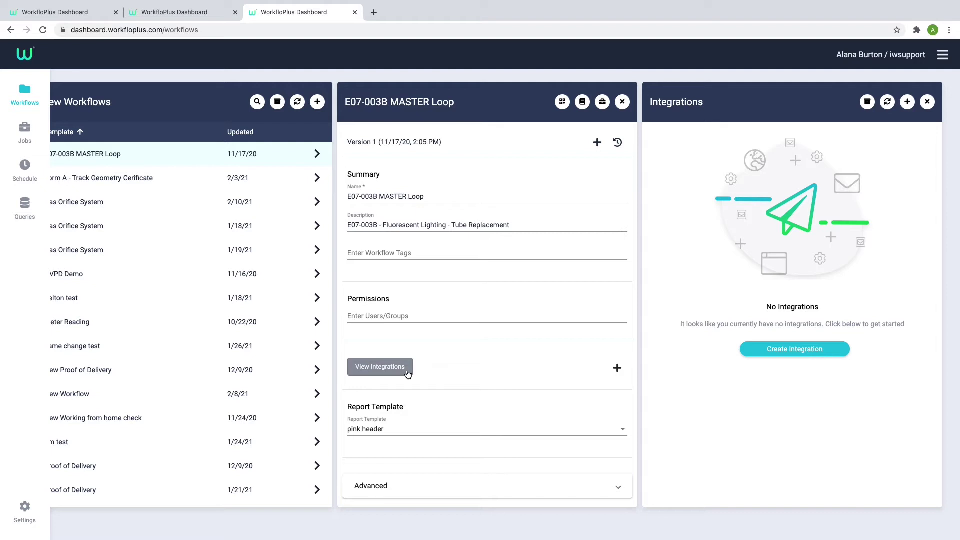
left_click(814, 351)
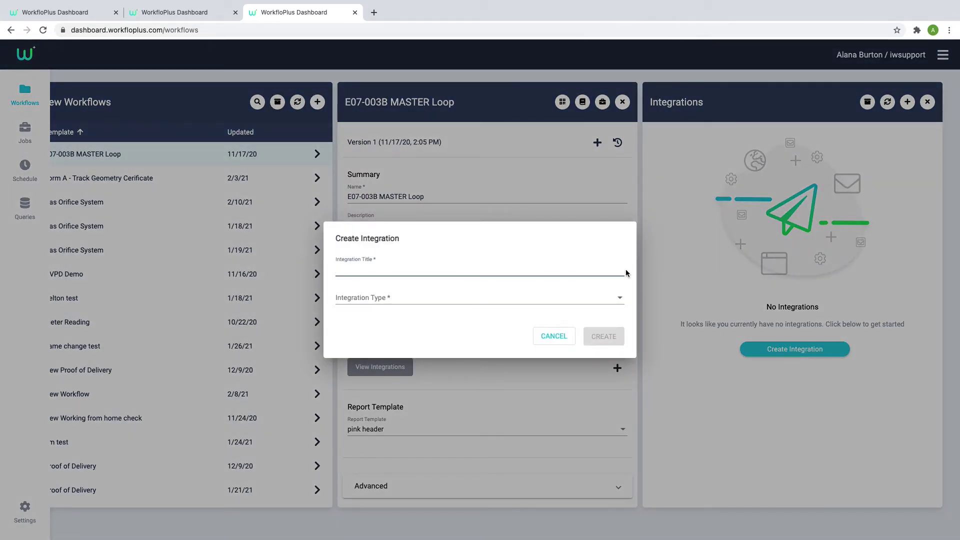
left_click(619, 299)
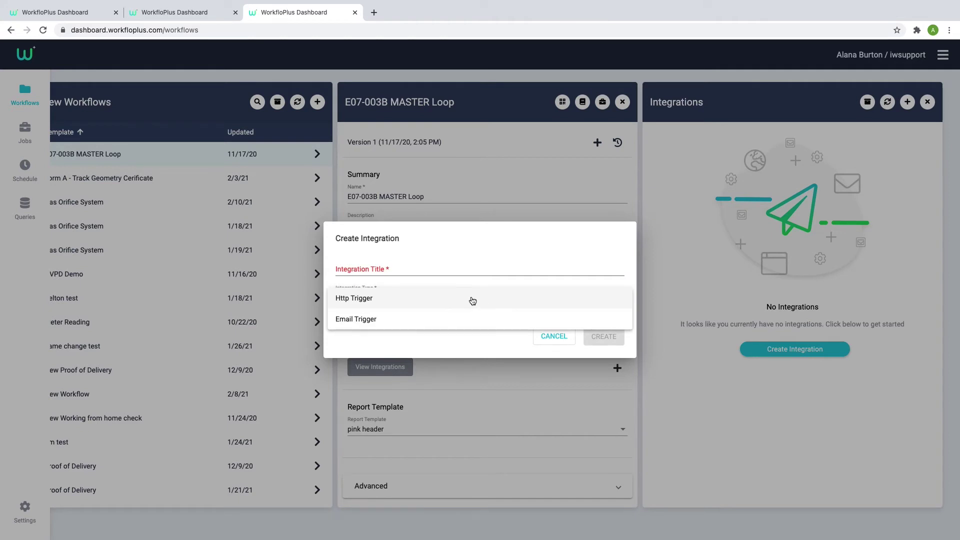
left_click(460, 319)
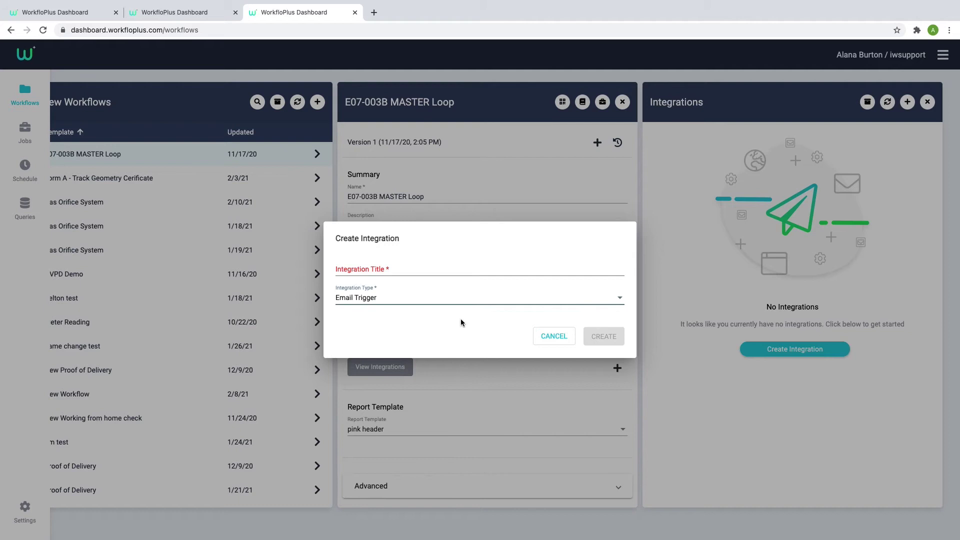
left_click(508, 272)
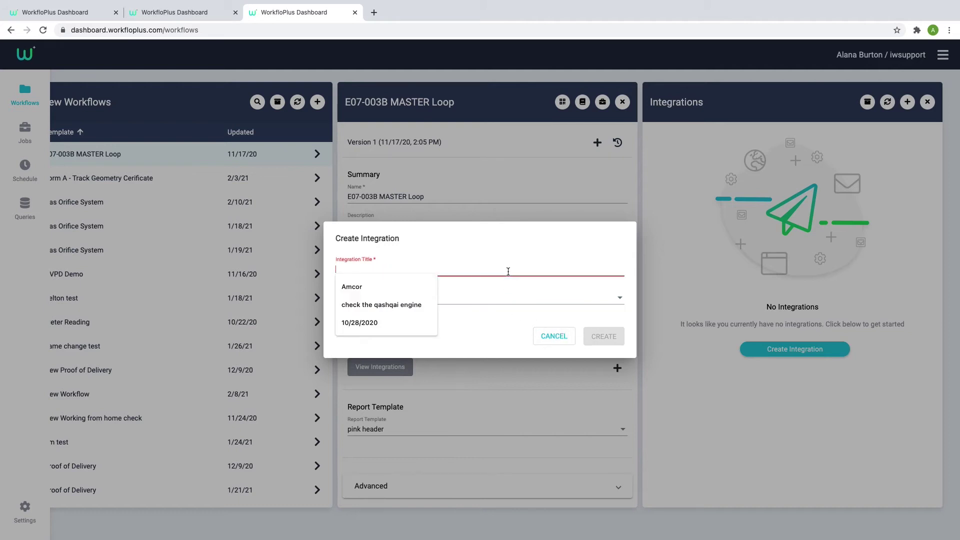
type("example")
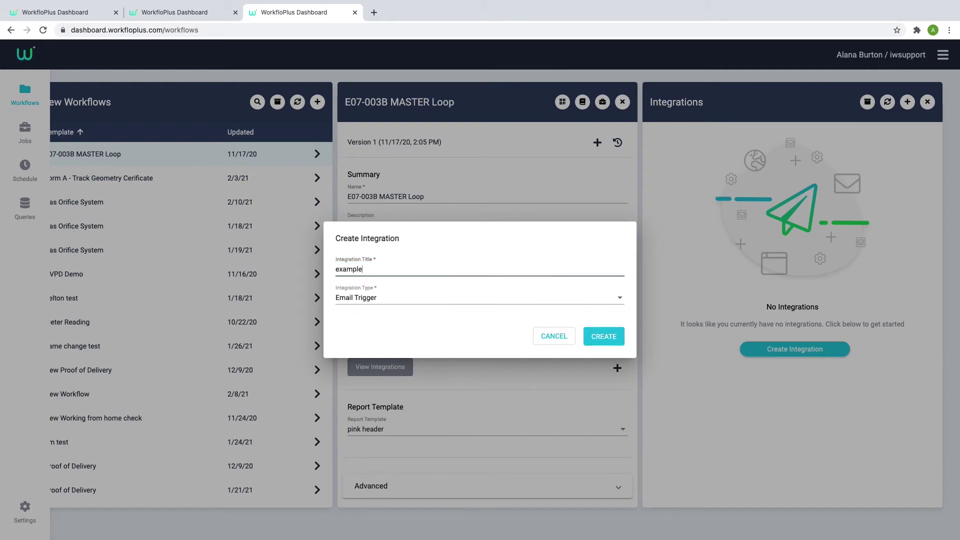
left_click(606, 336)
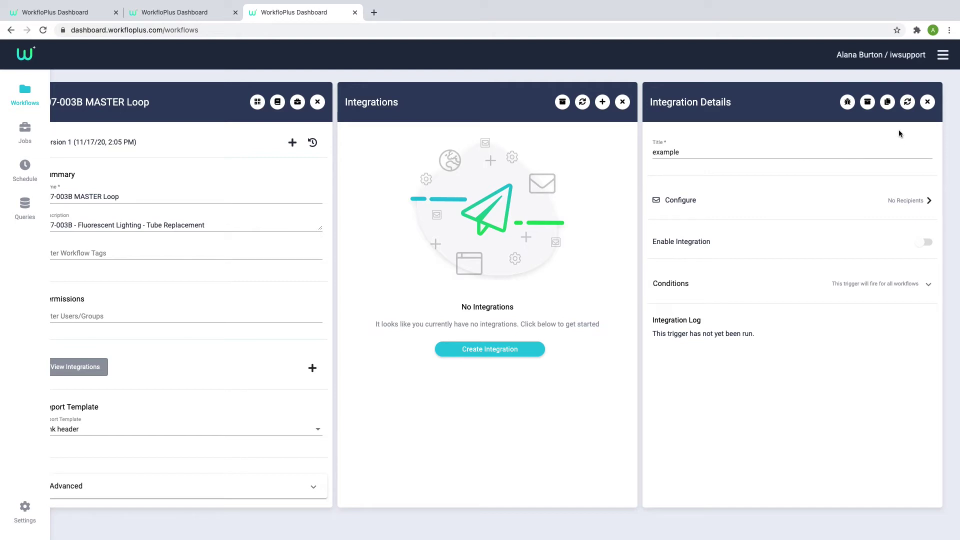
left_click(928, 103)
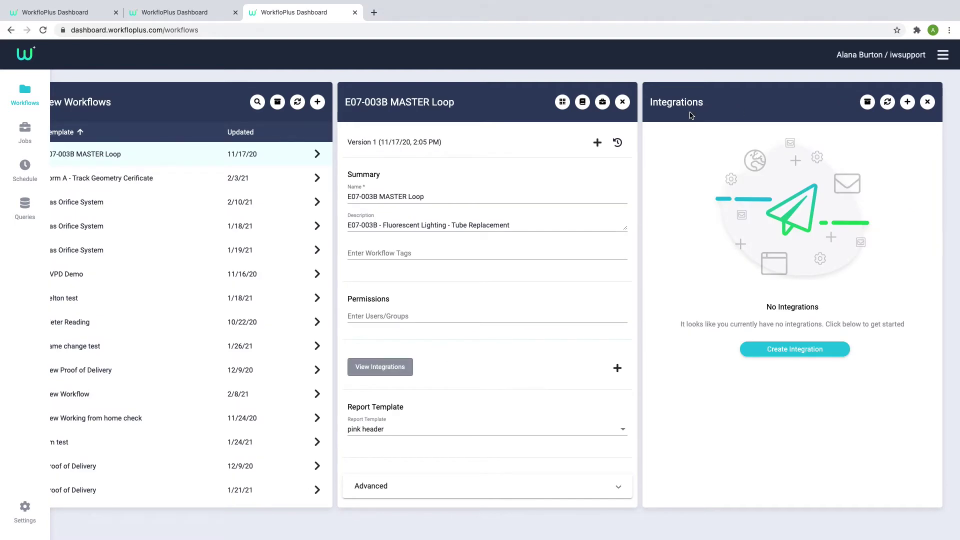
left_click(623, 103)
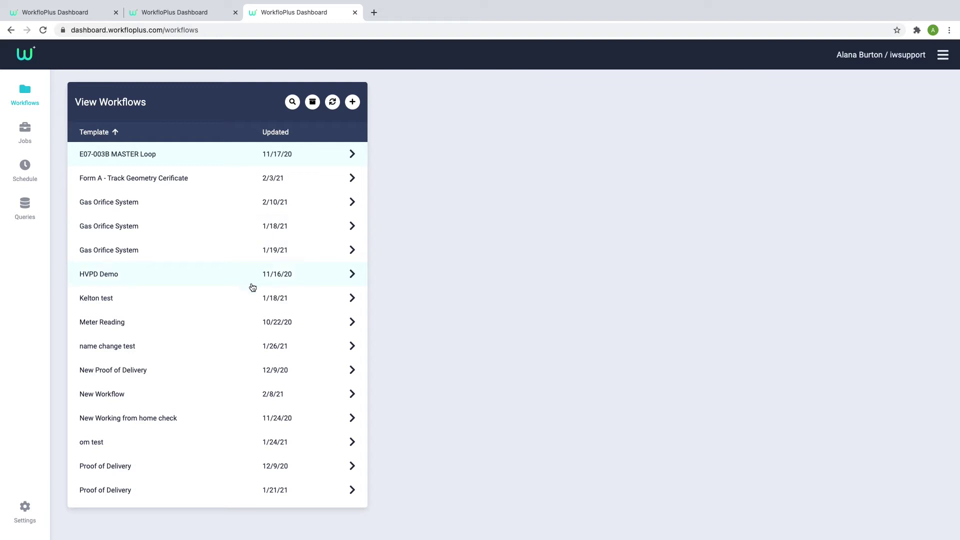
View the jobs created from the Meter Reading workflow, then close the jobs list and the workflow's details.
left_click(249, 331)
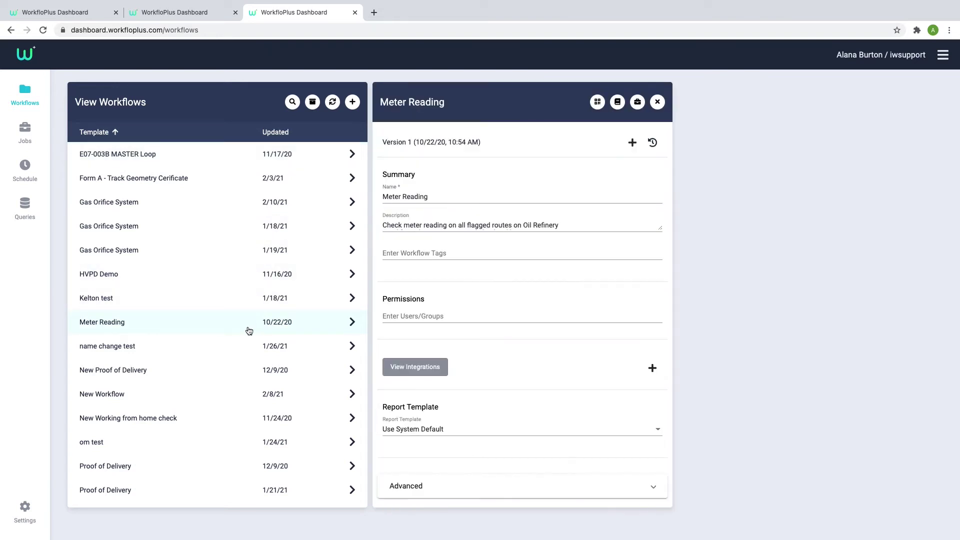
left_click(638, 103)
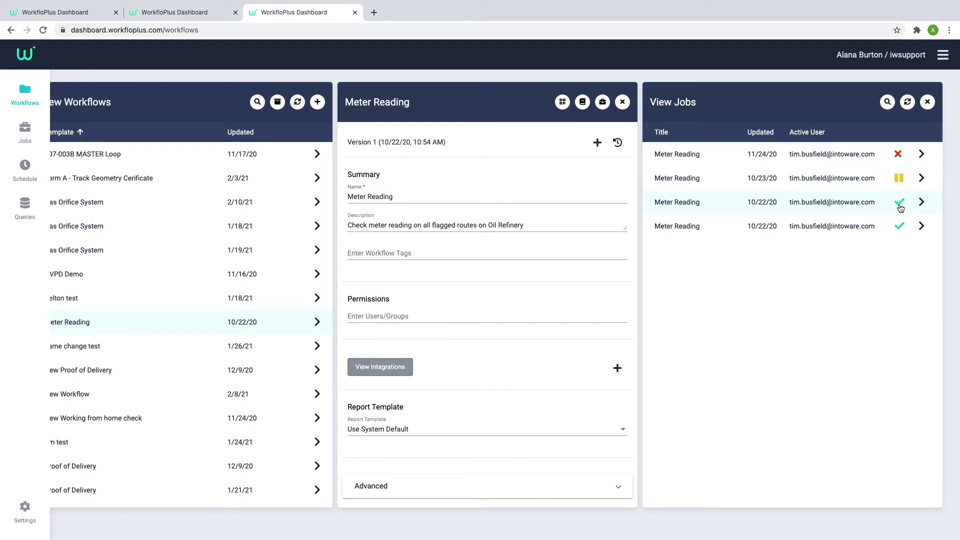
left_click(926, 103)
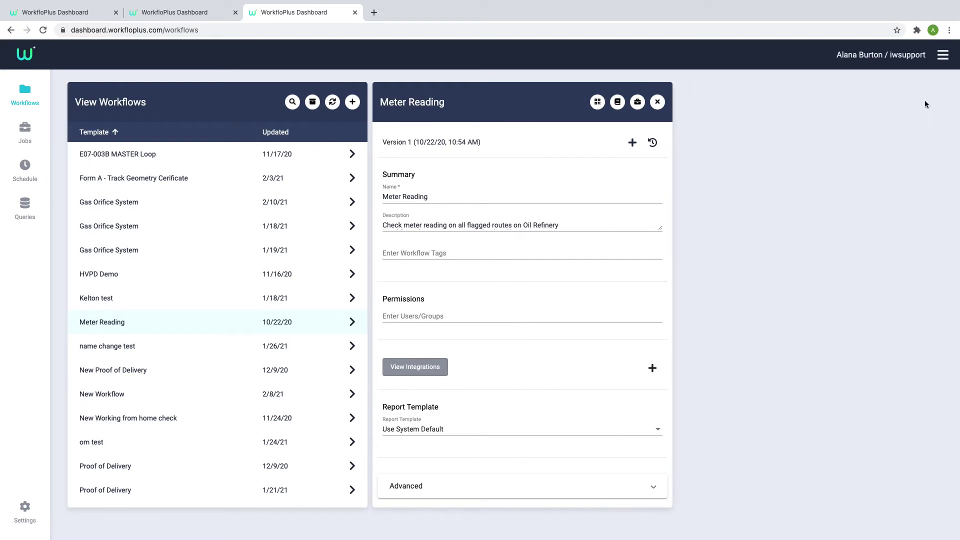
left_click(657, 103)
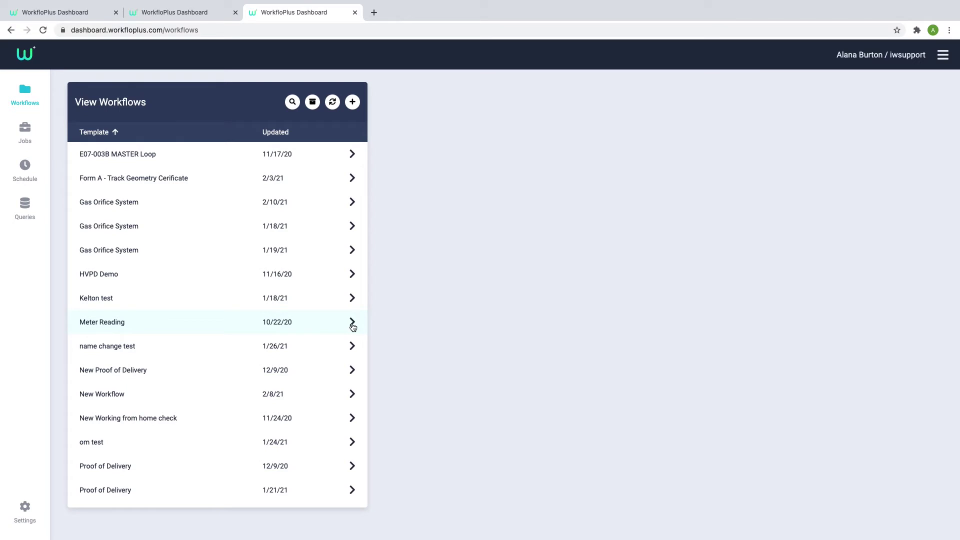
Generate a QR code for the E07-003B MASTER Loop workflow and open its metadata for editing.
left_click(352, 298)
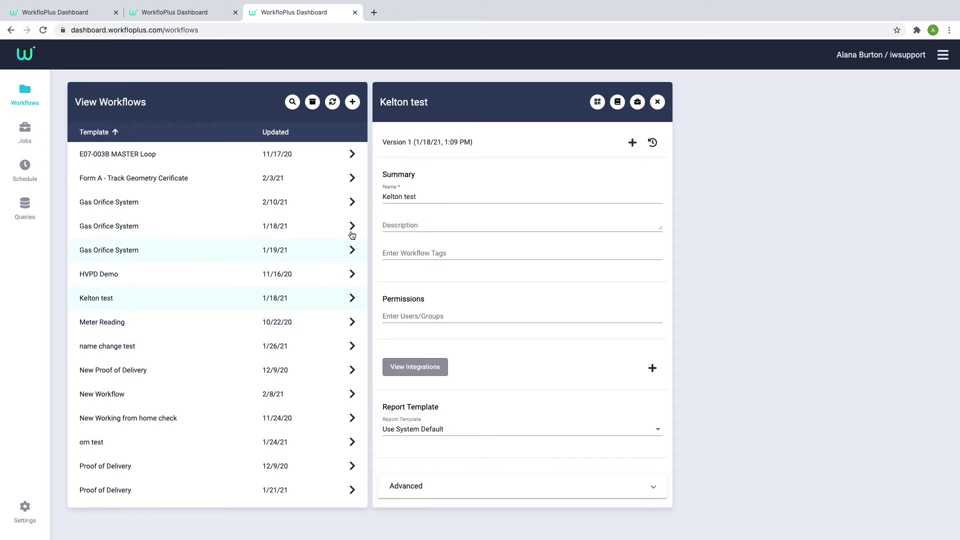
left_click(352, 155)
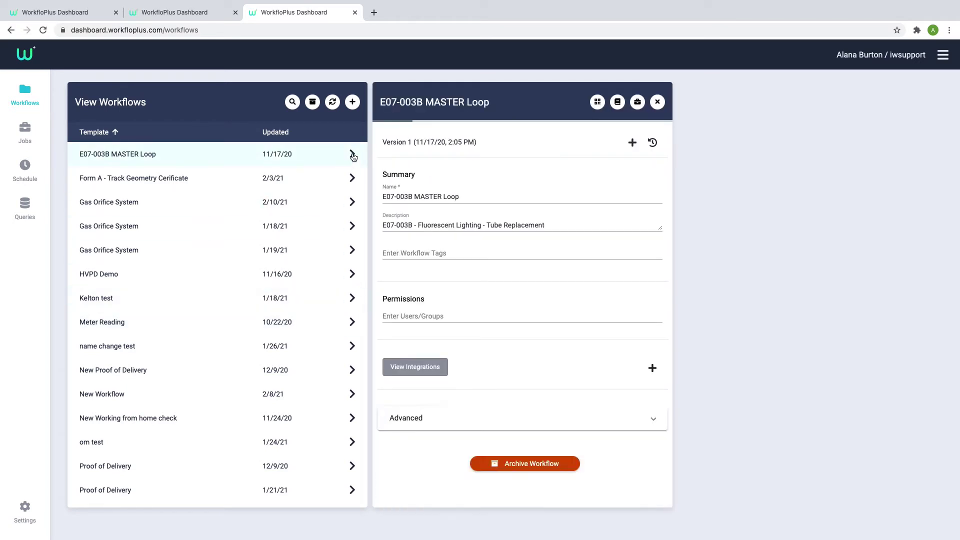
left_click(597, 102)
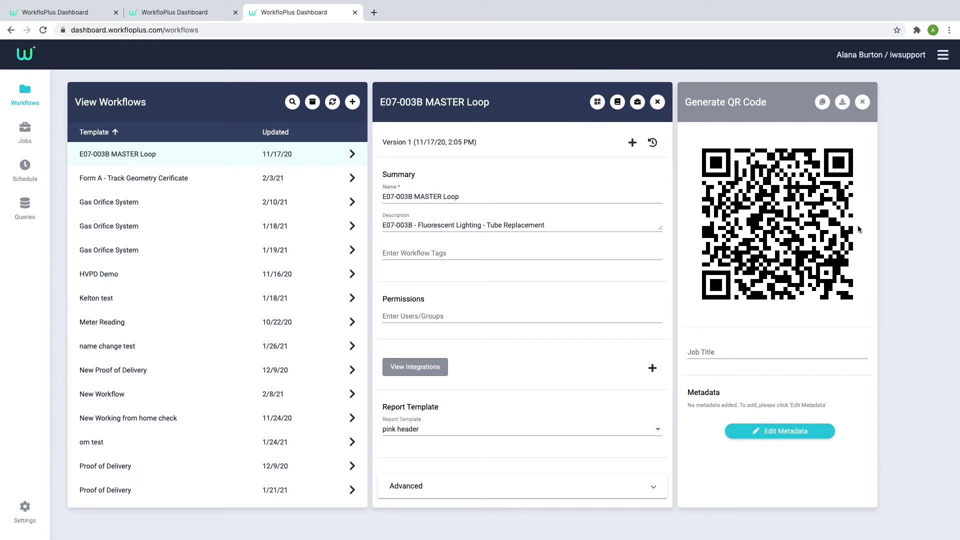
left_click(726, 353)
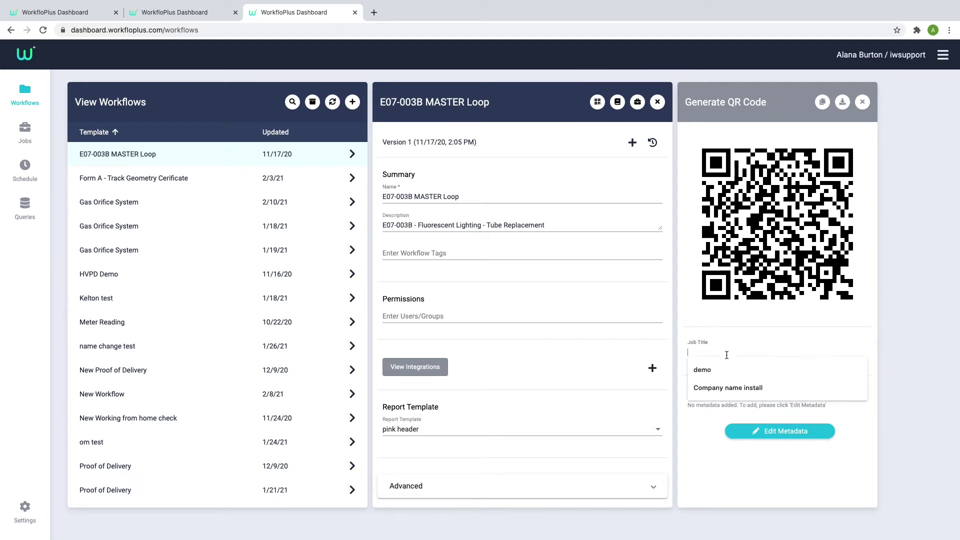
left_click(724, 344)
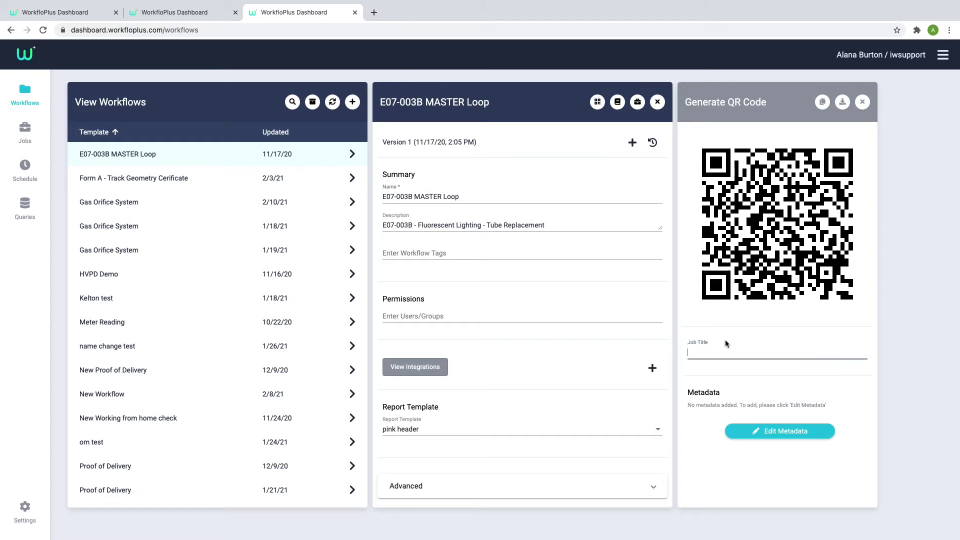
left_click(742, 431)
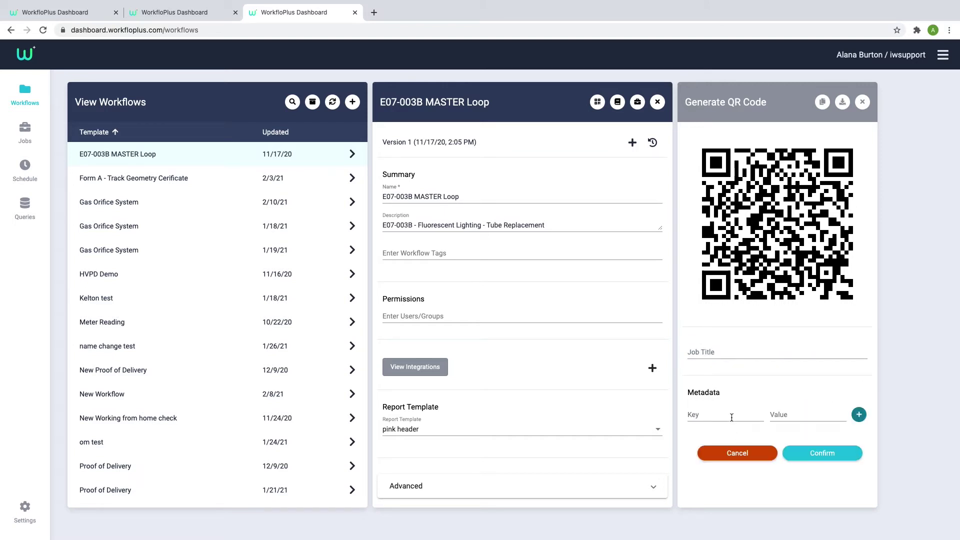
Download the E07-003B MASTER Loop QR code and close the QR generator and the workflow's details.
left_click(844, 104)
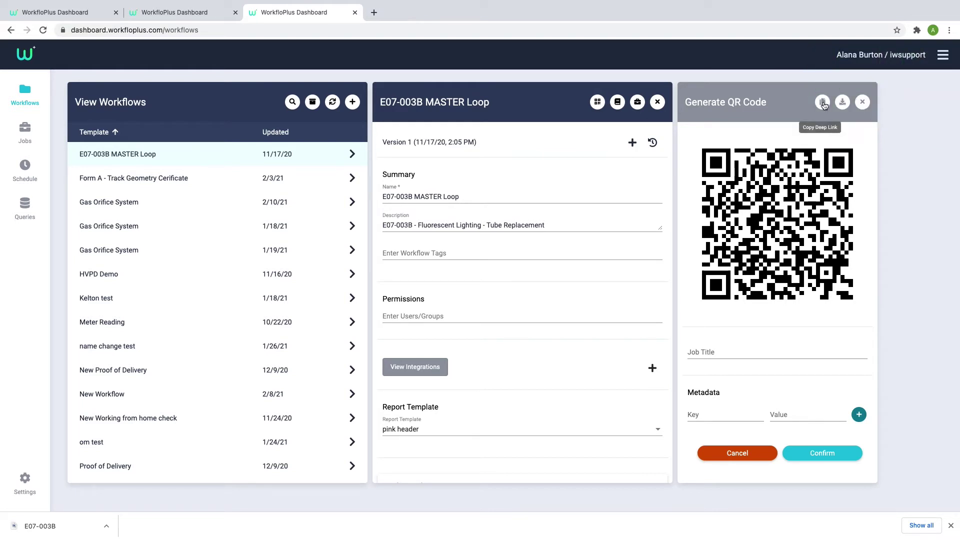
left_click(862, 102)
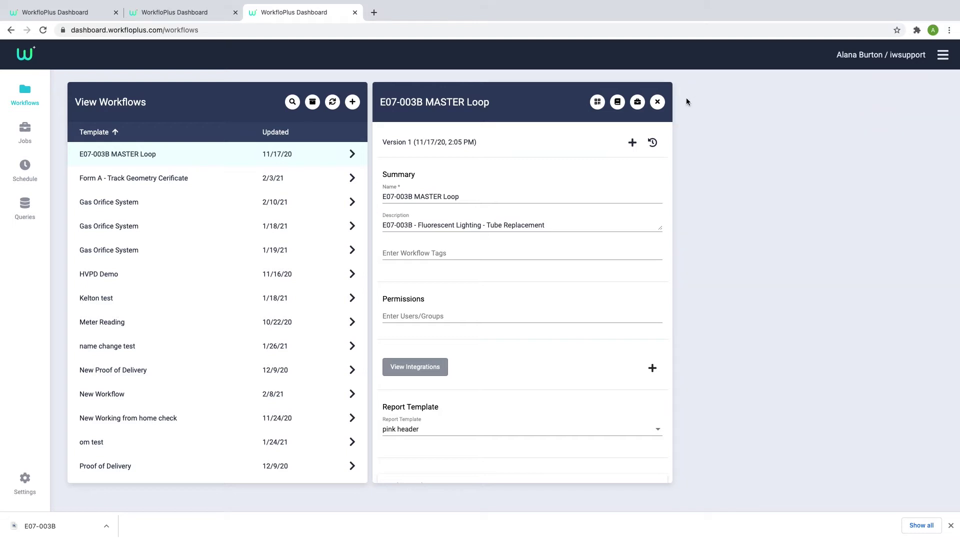
left_click(657, 102)
scroll(247, 146, "left", 5)
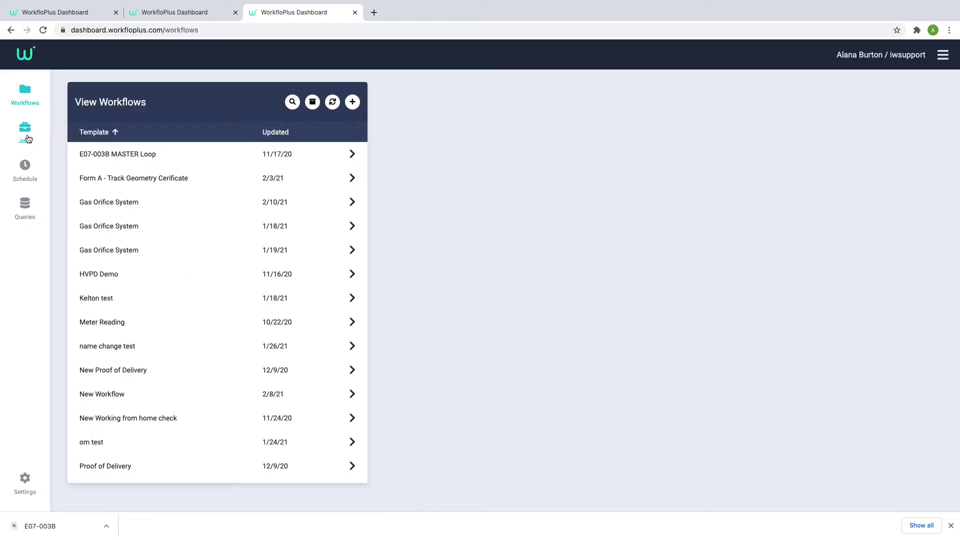
Open the jobs overview and examine the listed titles, update dates, active users and statuses.
left_click(26, 134)
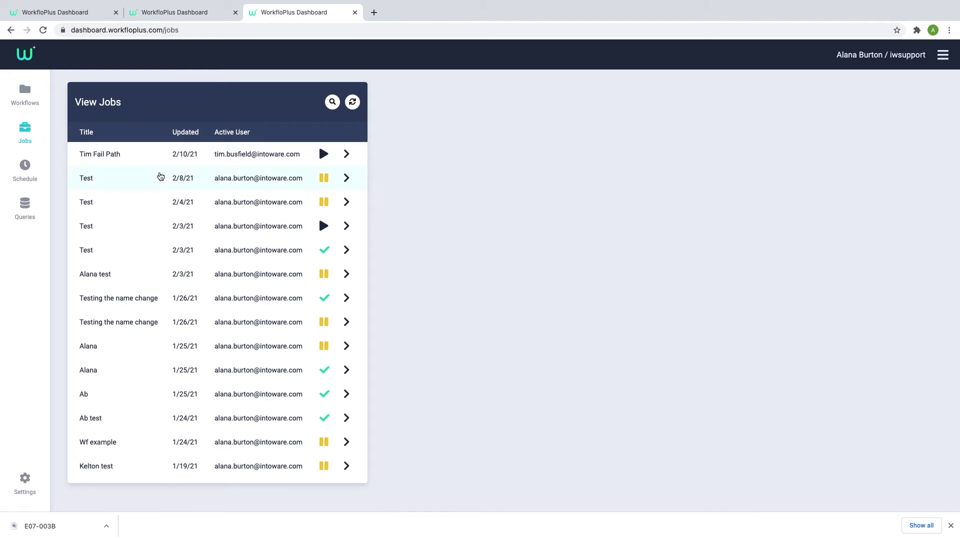
scroll(160, 176, "down", 2)
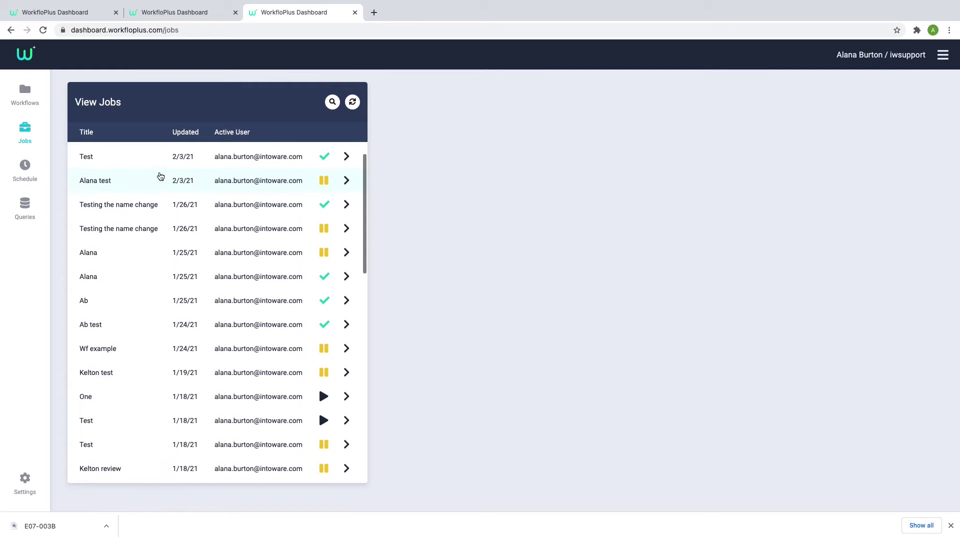
scroll(160, 177, "down", 5)
scroll(160, 176, "up", 7)
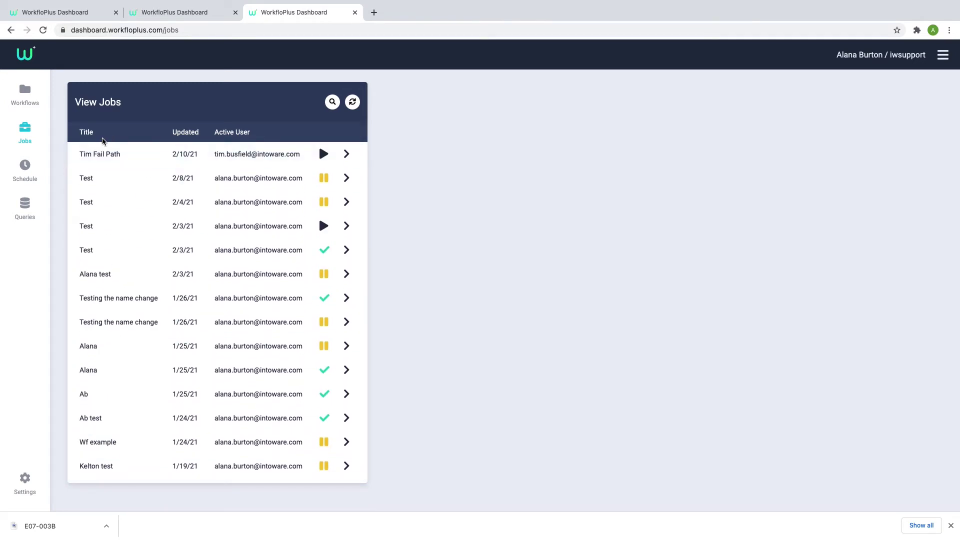
scroll(116, 434, "down", 10)
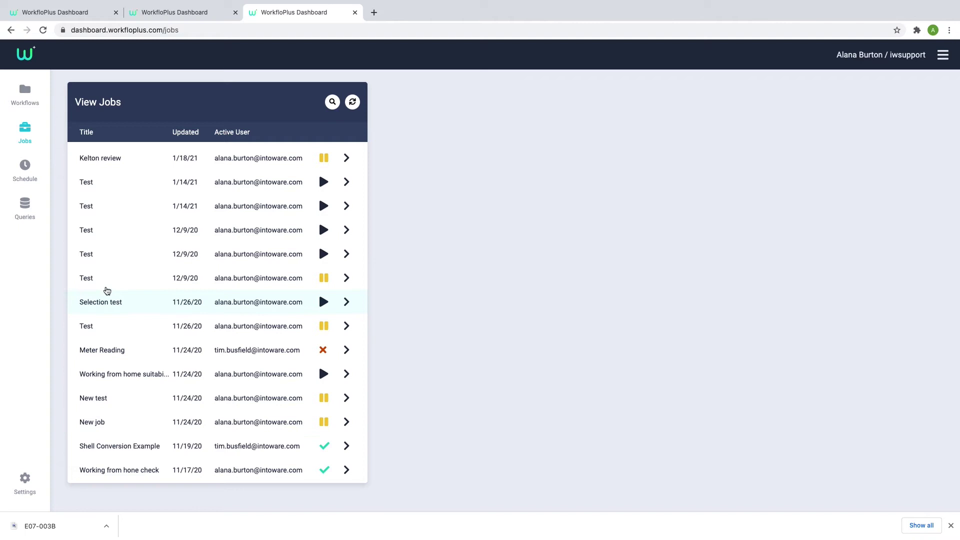
scroll(109, 283, "up", 10)
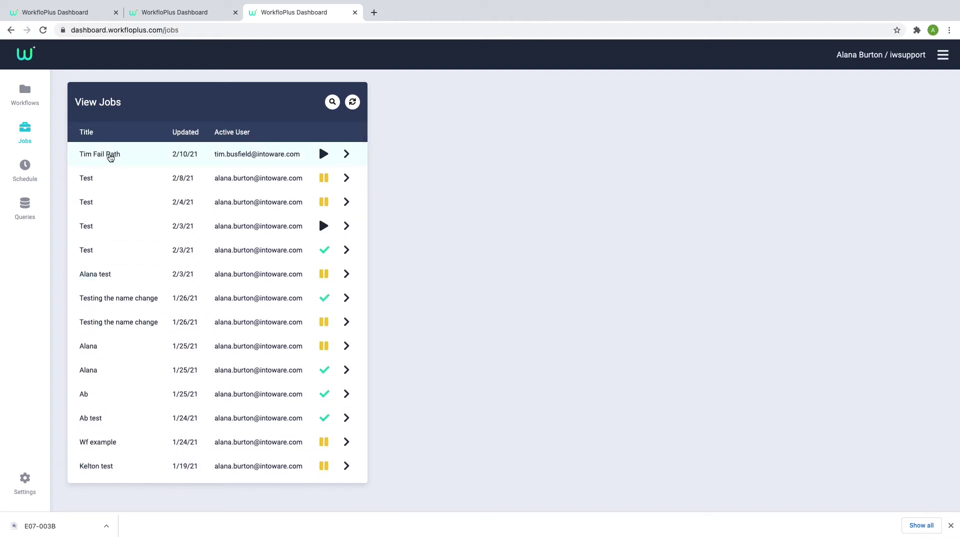
Open the most recently updated job and review its details and completed steps alongside the status markers in the jobs list.
left_click(110, 158)
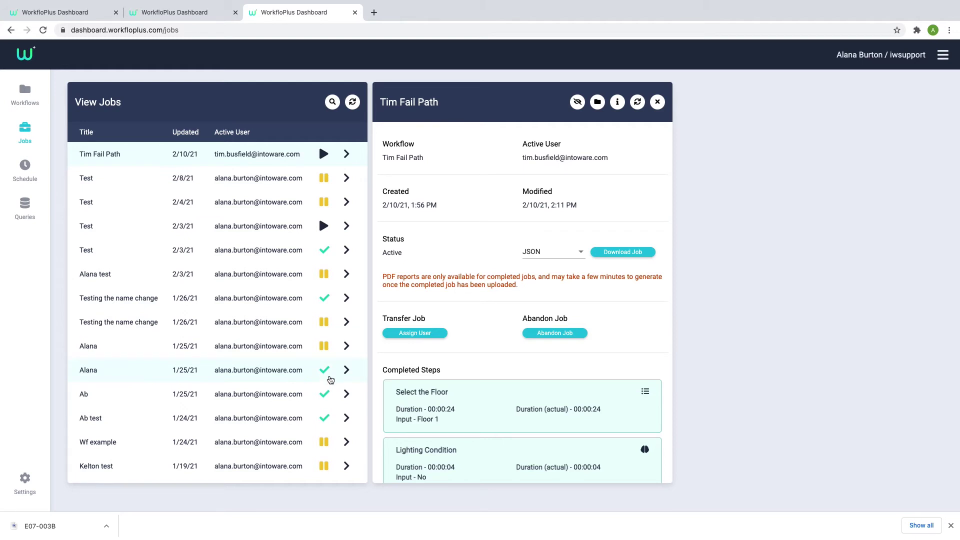
scroll(330, 380, "down", 10)
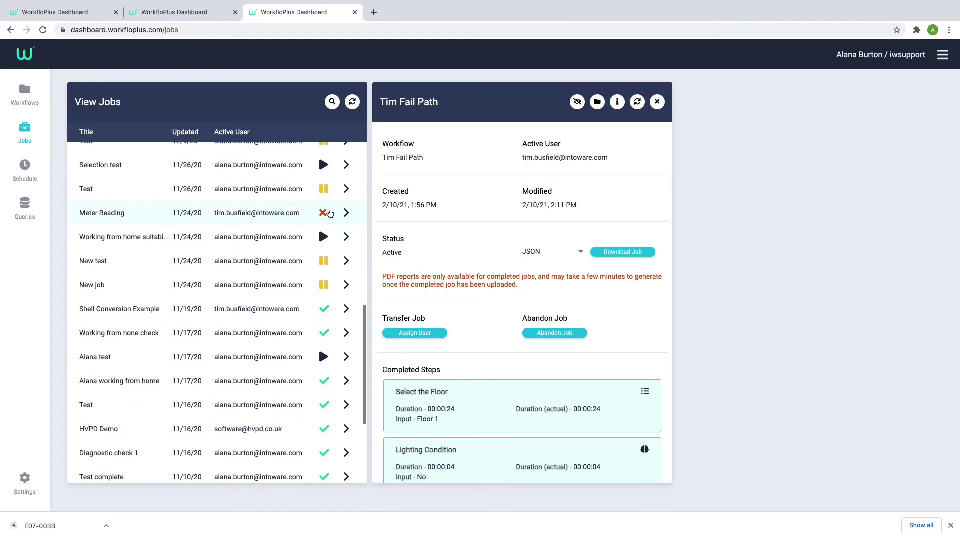
scroll(330, 213, "up", 5)
scroll(331, 215, "up", 8)
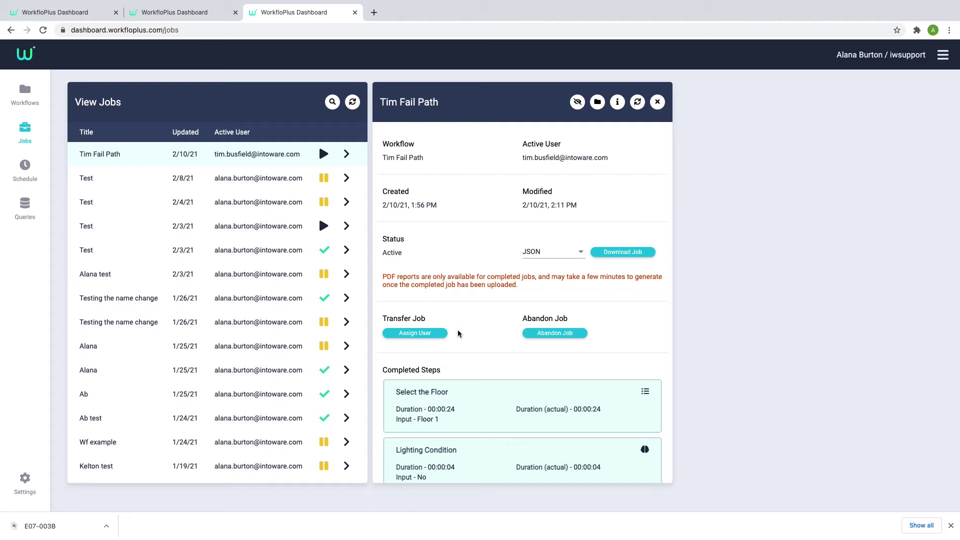
scroll(459, 334, "down", 5)
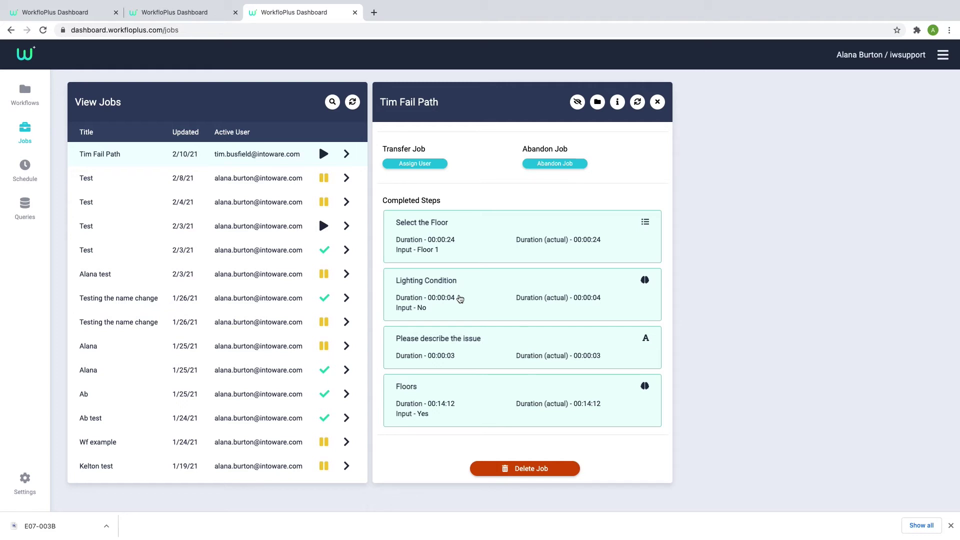
scroll(460, 299, "up", 5)
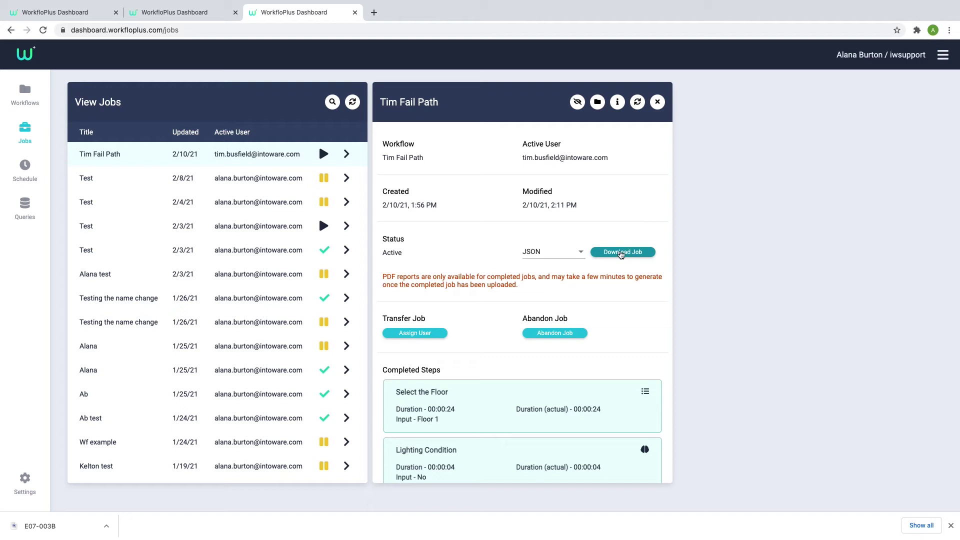
Check the download formats offered for the open job without changing the selection, and view its advanced information.
left_click(583, 250)
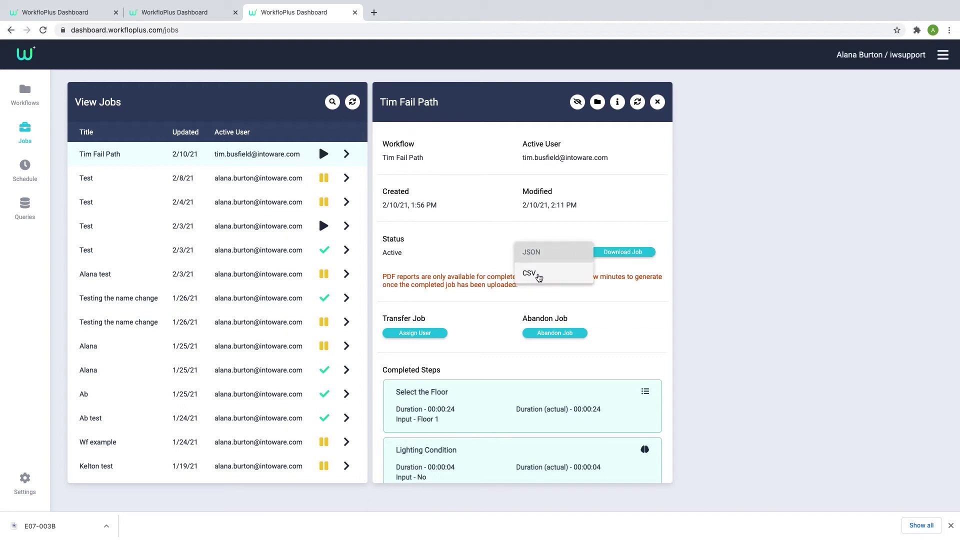
left_click(494, 259)
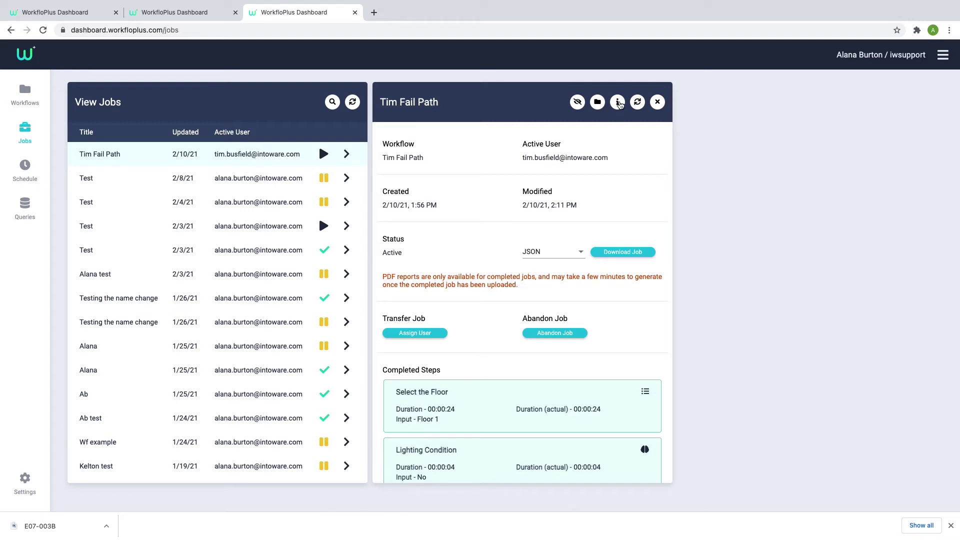
left_click(618, 103)
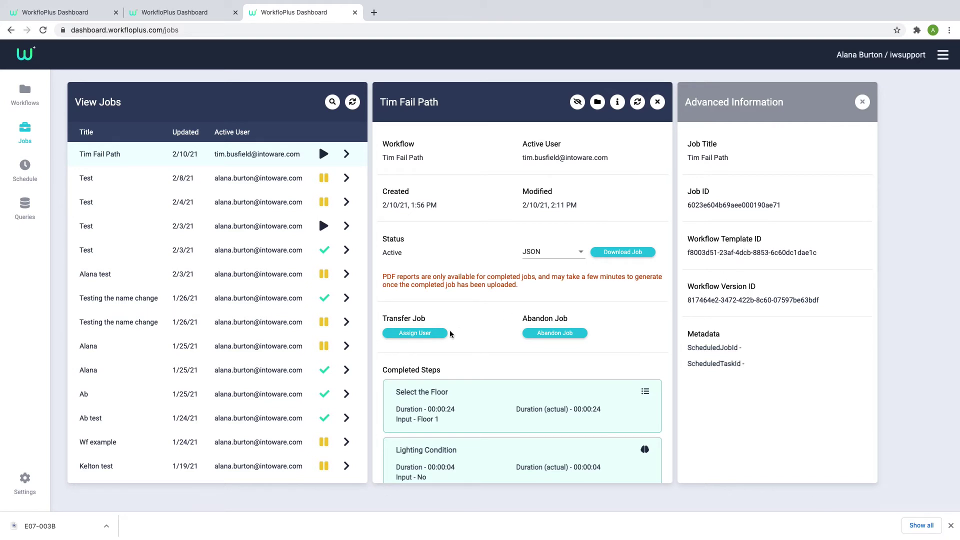
Transfer the open job to another listed user and review its updated details and completed steps.
left_click(424, 334)
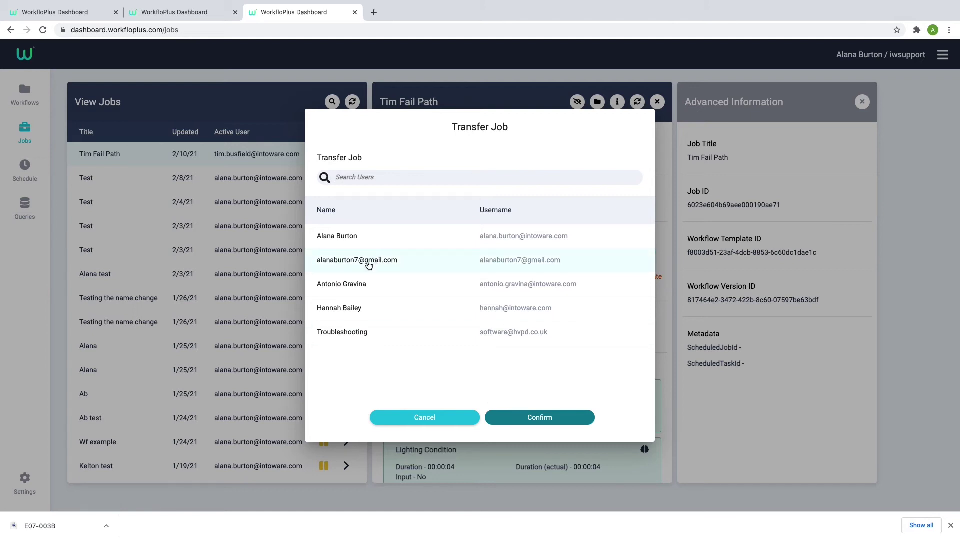
left_click(340, 310)
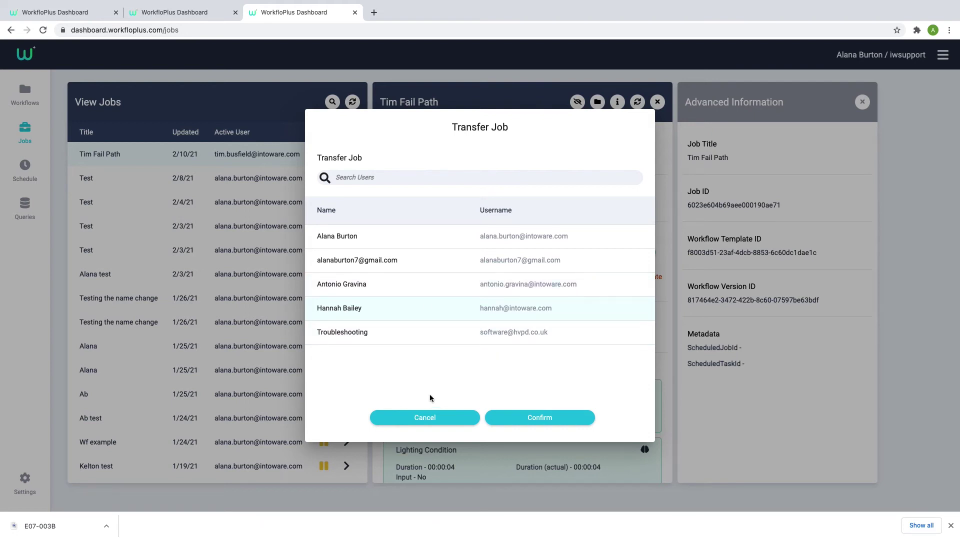
left_click(520, 418)
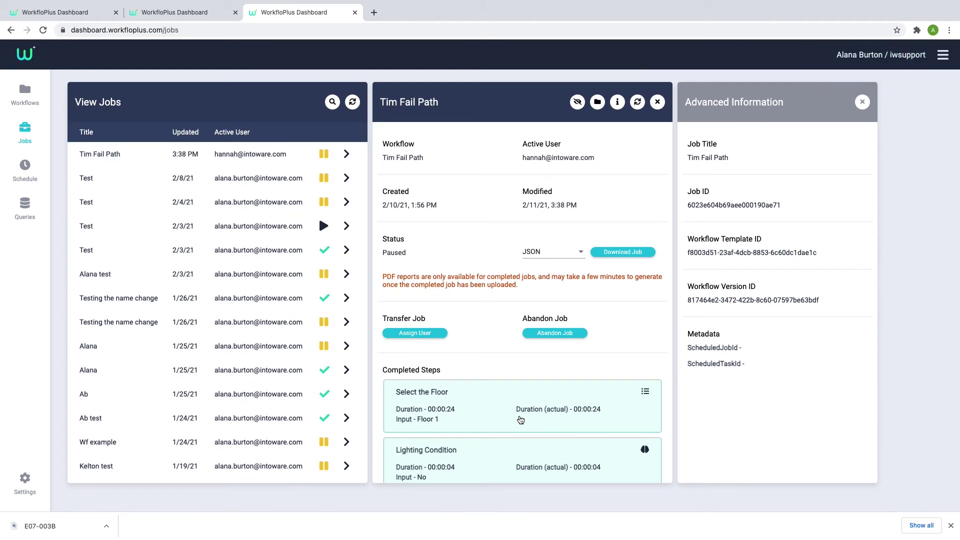
scroll(521, 419, "down", 4)
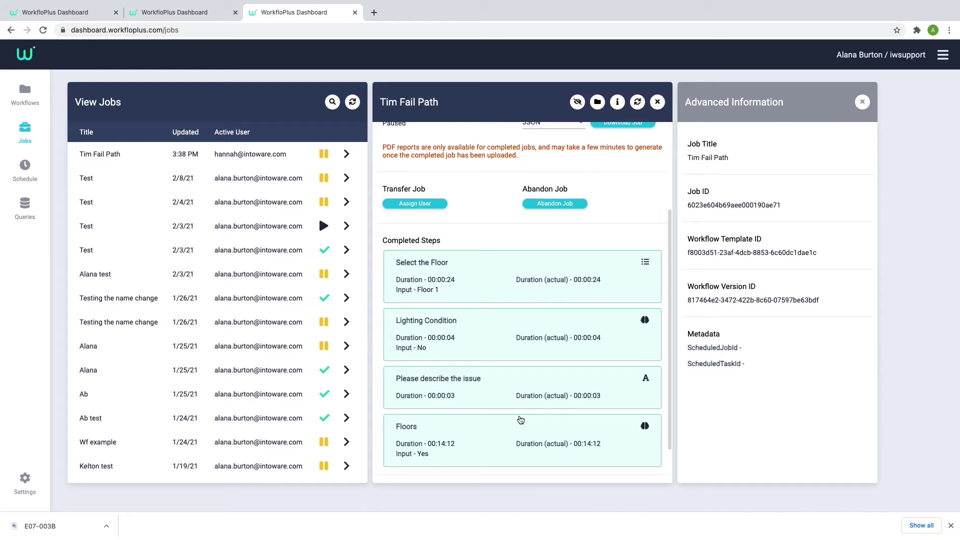
scroll(520, 420, "up", 4)
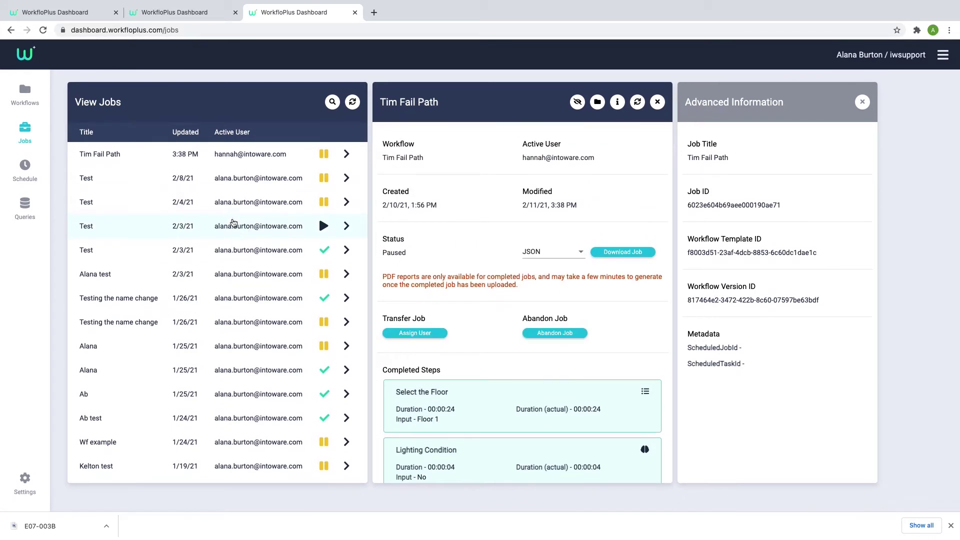
Download the PDF report of the completed Test job updated 2/3/21.
left_click(224, 254)
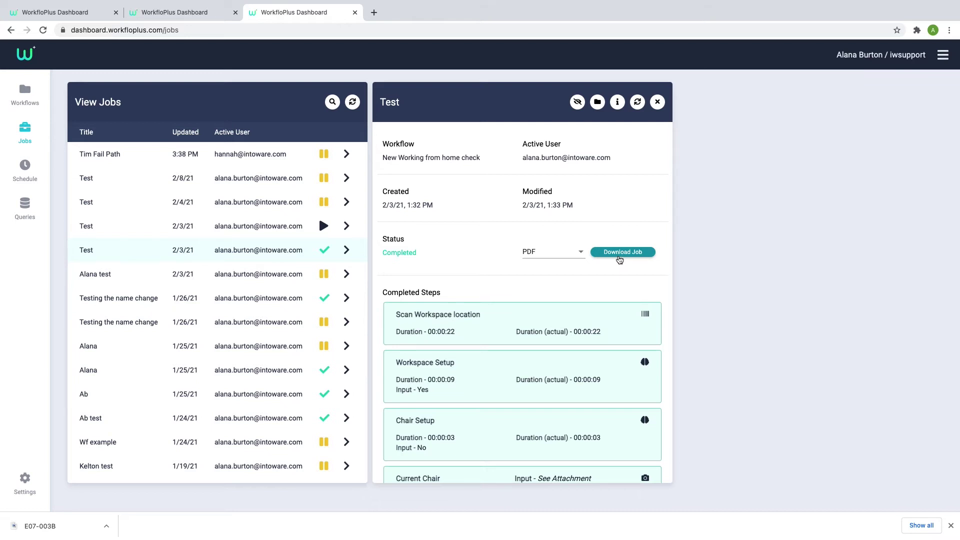
left_click(615, 253)
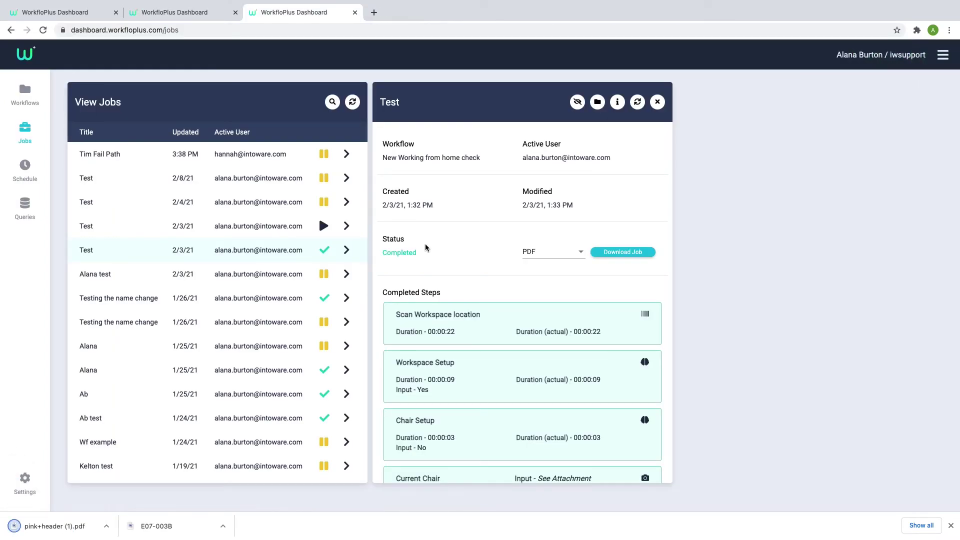
Start a new scheduled job in the schedule, named "Example" with the description "Please complete example job".
left_click(25, 176)
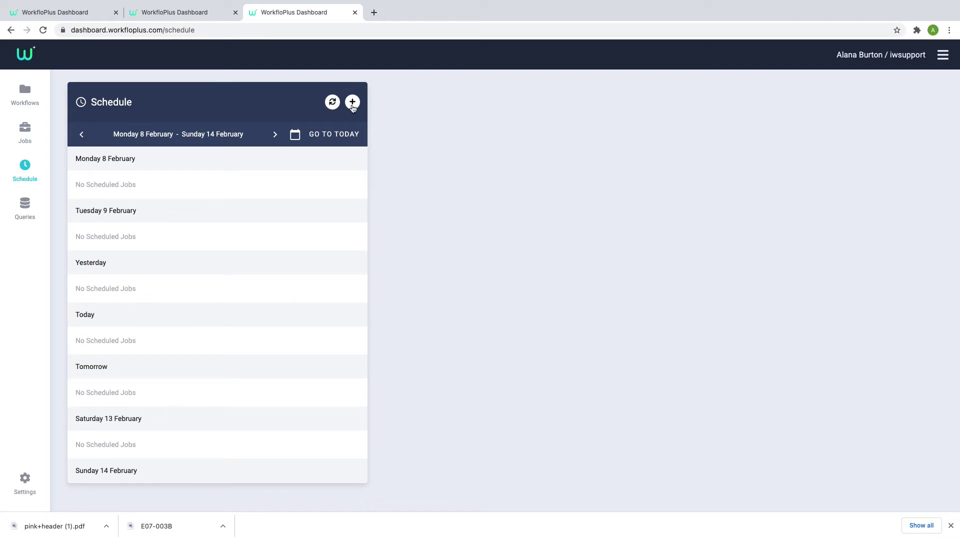
left_click(352, 103)
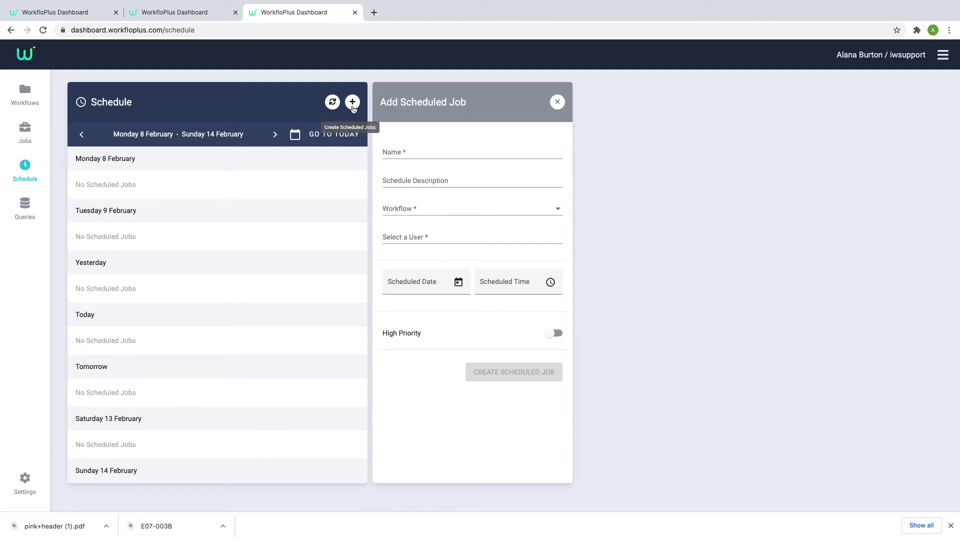
left_click(413, 156)
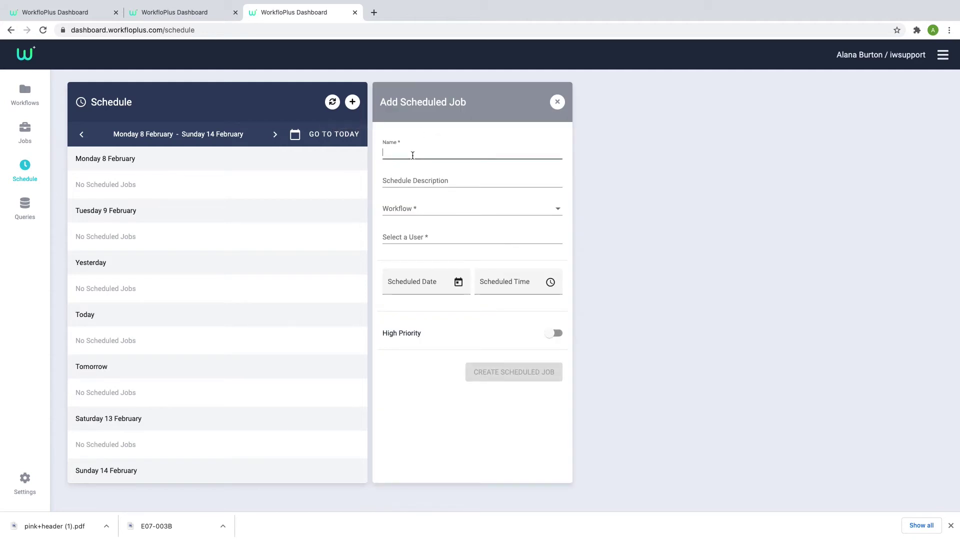
type("Example")
key("Tab")
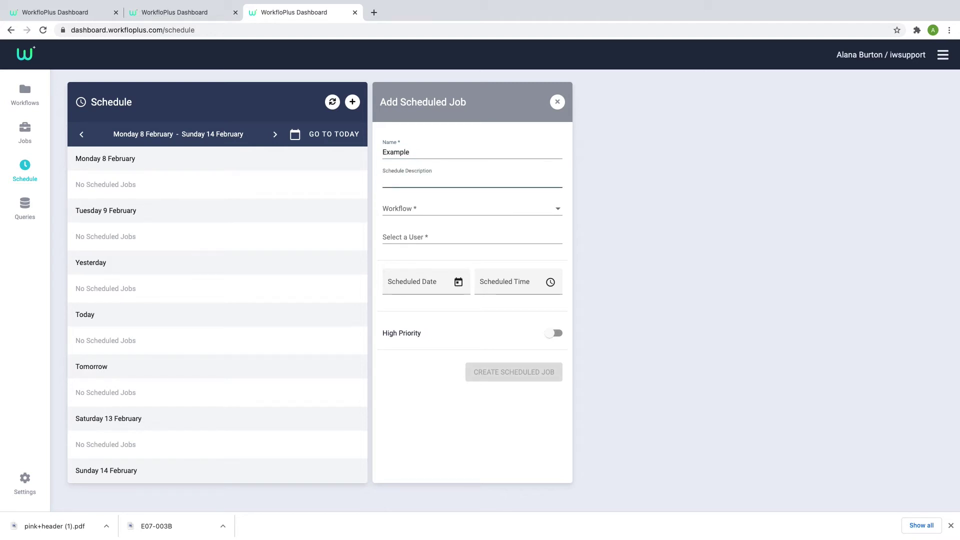
type("Please complete example job")
key("Tab")
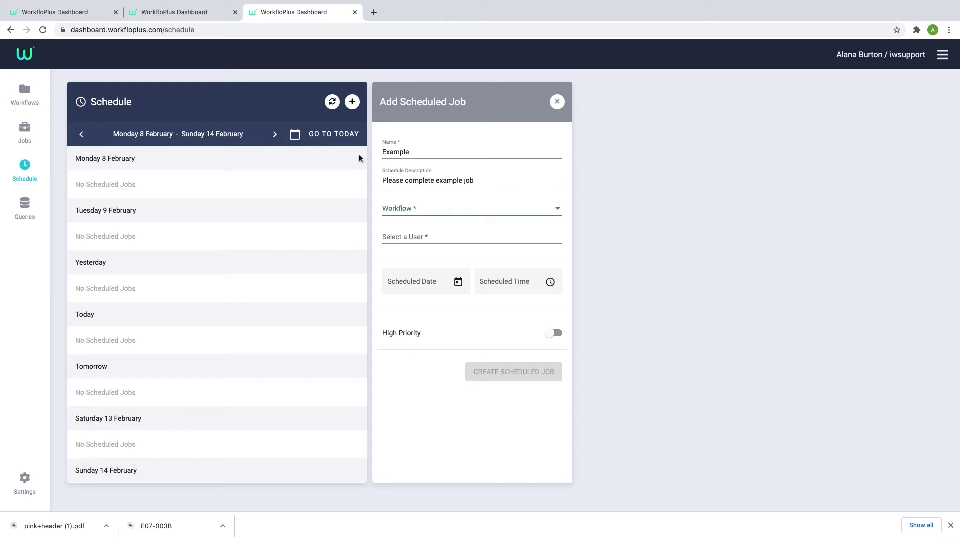
Choose the E07-003B MASTER Loop workflow for the scheduled job and assign it to the fourth listed user.
left_click(396, 209)
scroll(419, 279, "down", 10)
scroll(420, 281, "down", 2)
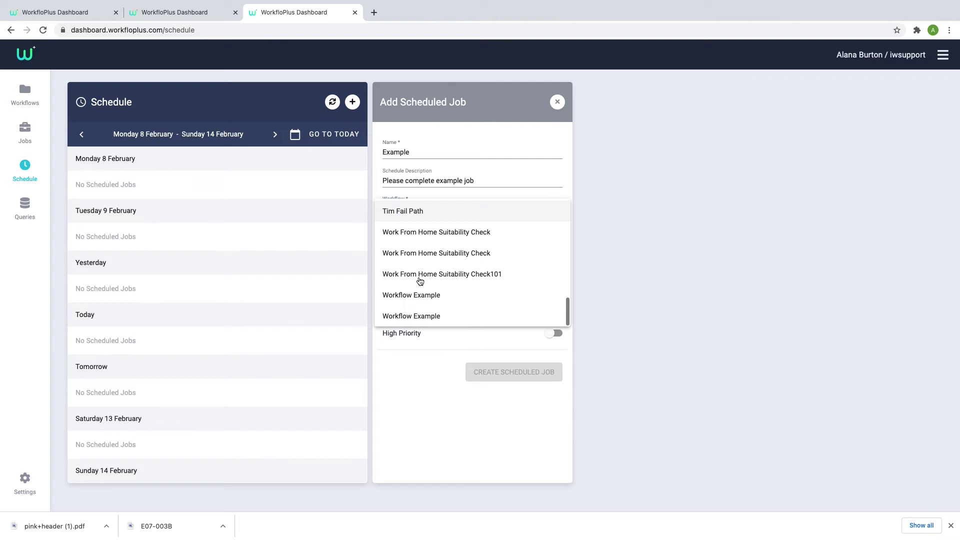
scroll(420, 281, "up", 12)
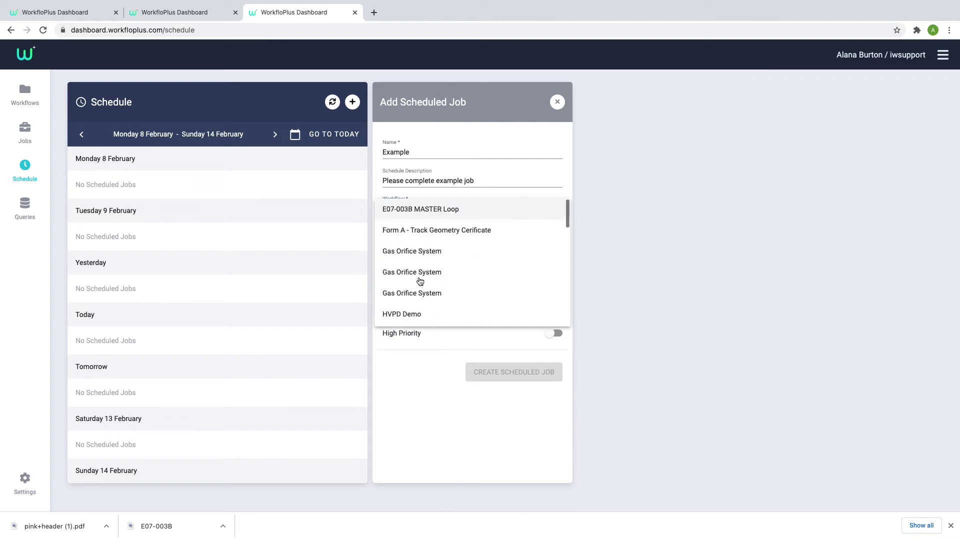
left_click(412, 214)
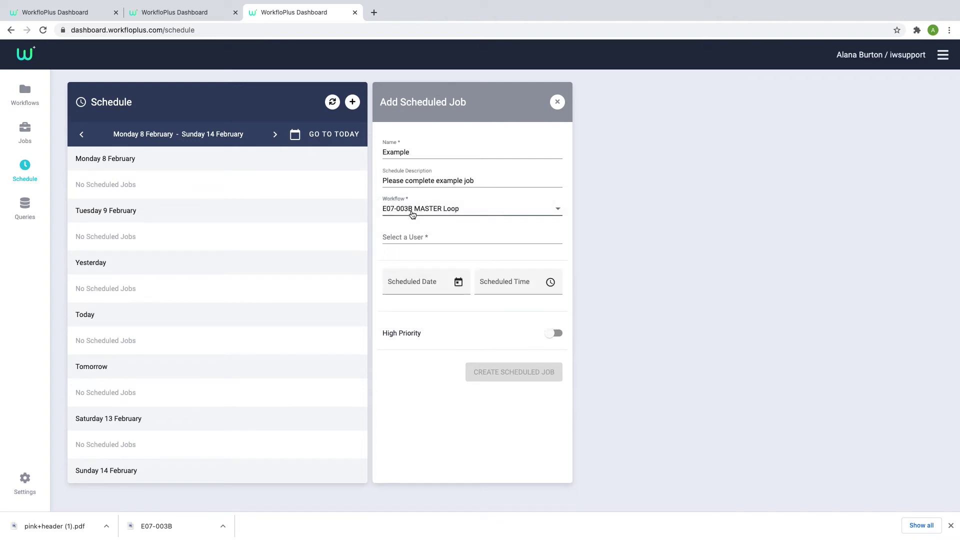
left_click(412, 236)
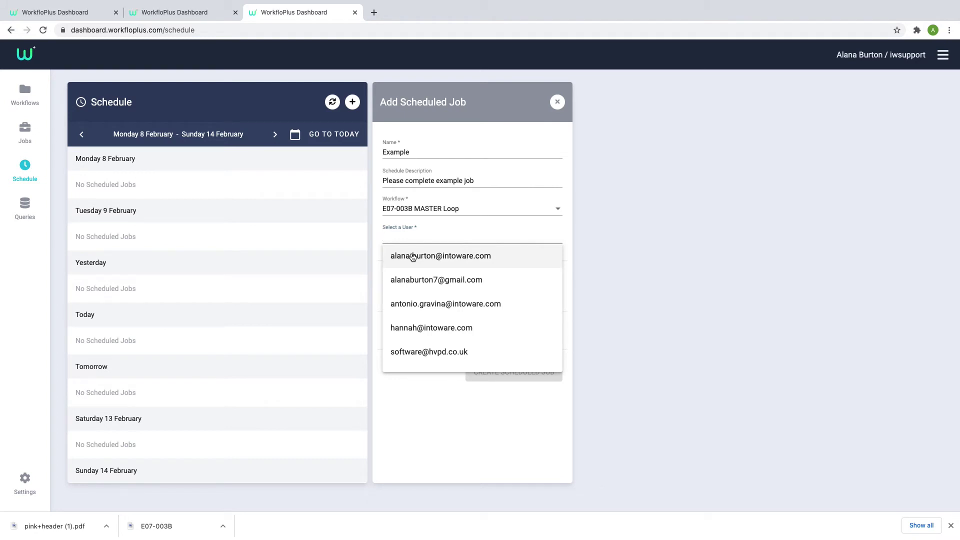
left_click(407, 328)
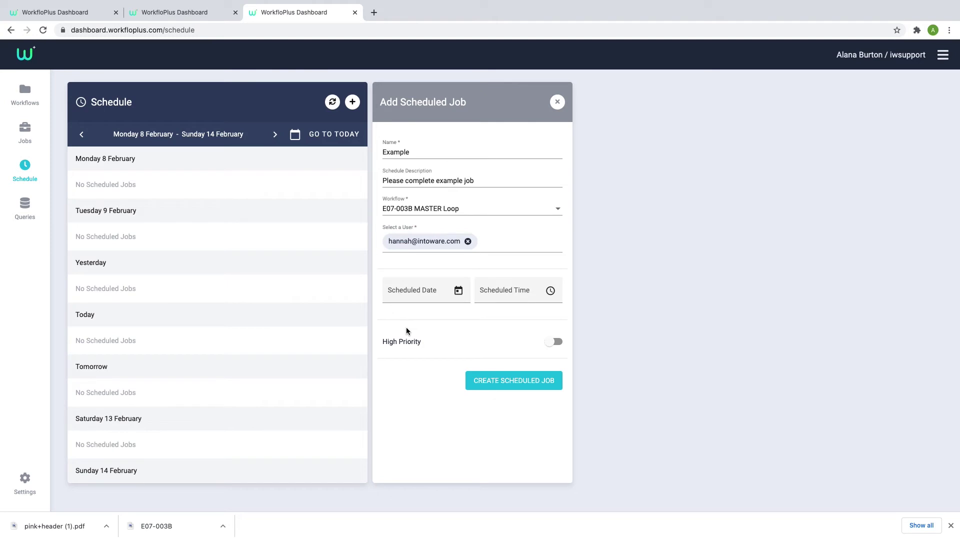
Schedule the job for 2/12/2021 at 12:00, mark it as high priority, and create it.
left_click(417, 297)
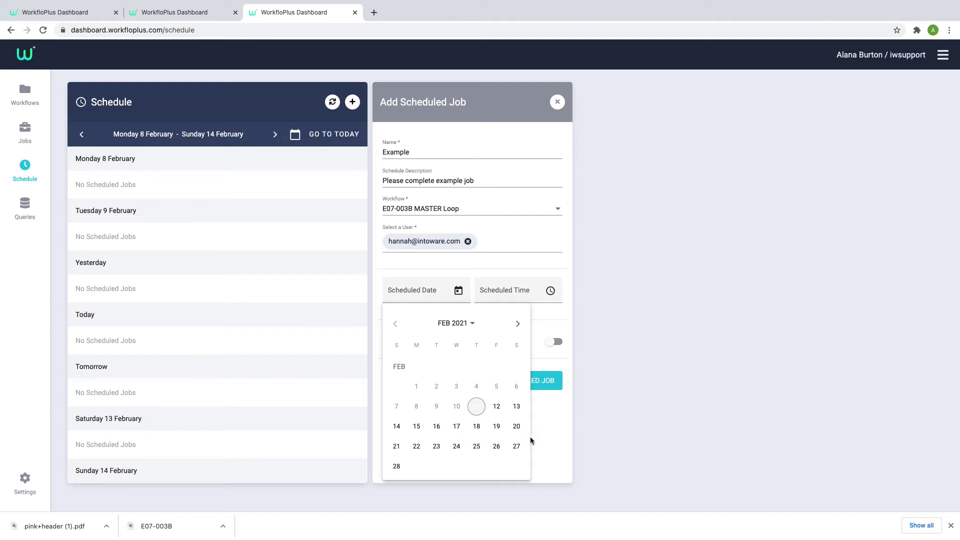
left_click(496, 406)
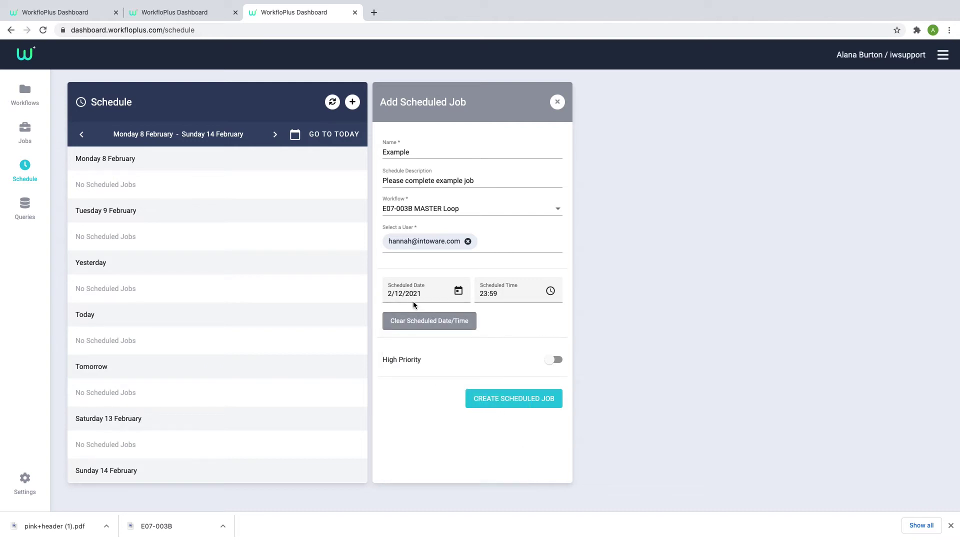
left_click(525, 297)
triple_click(501, 293)
type("12:00")
left_click(551, 362)
left_click(530, 403)
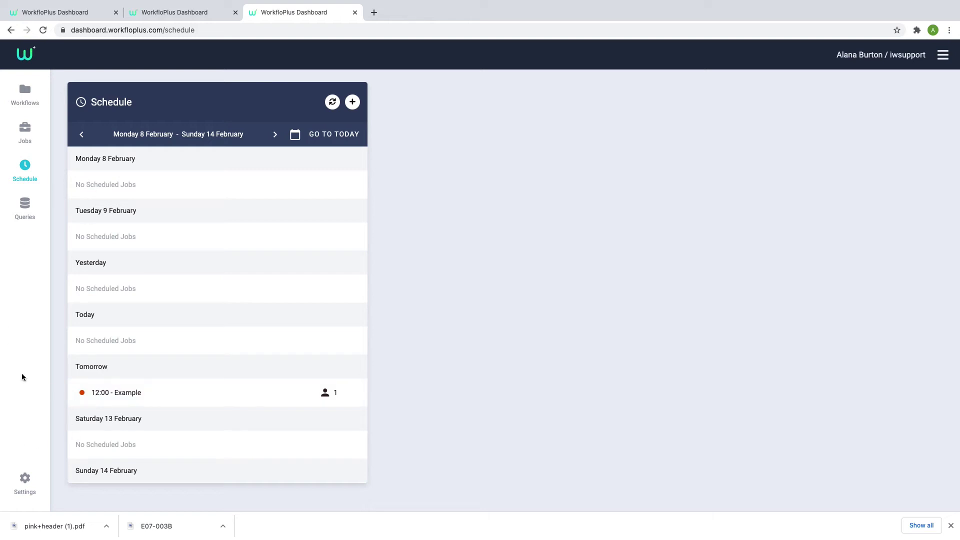
View the jobs query in the Query Designer and return to the dashboard.
left_click(23, 216)
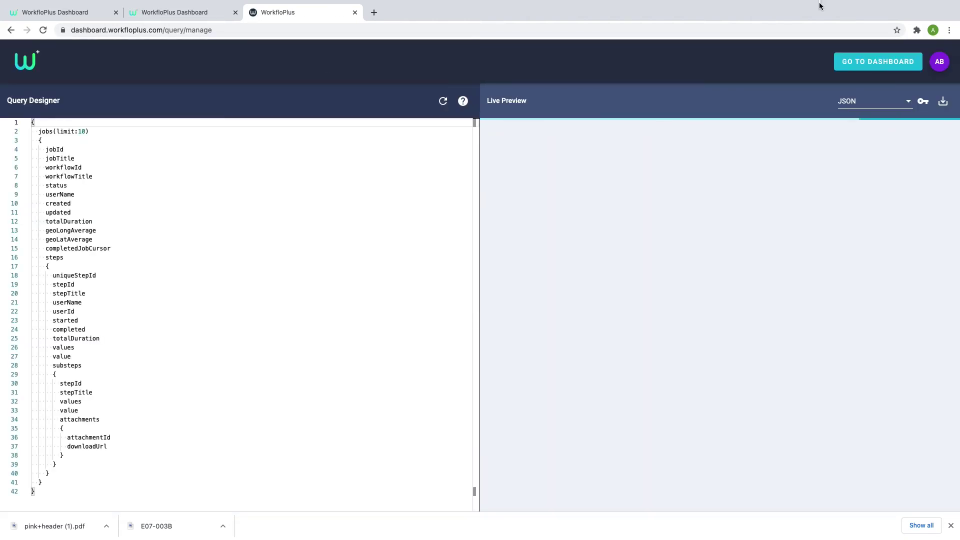
left_click(850, 62)
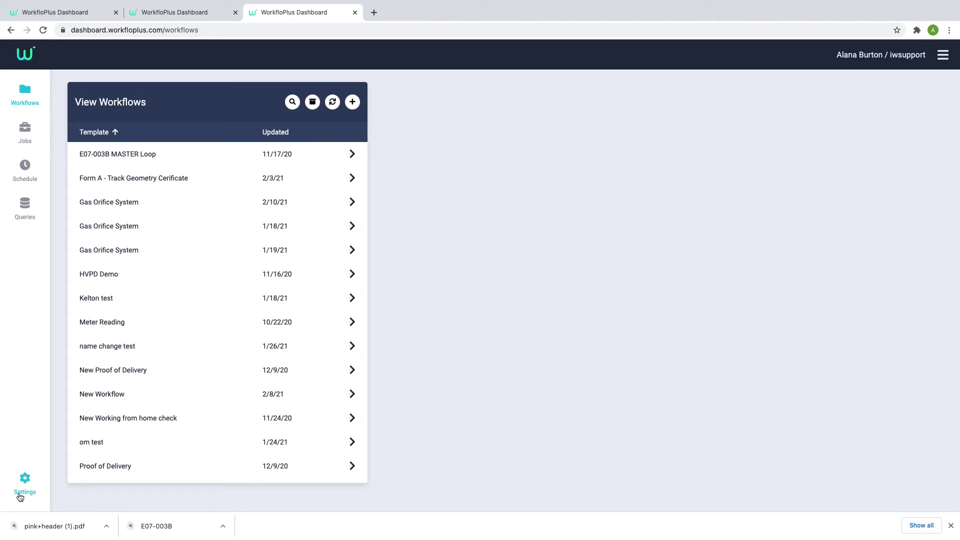
Open the team settings and review the Remote Expert Solution options, keeping Onsight Connect selected.
left_click(20, 496)
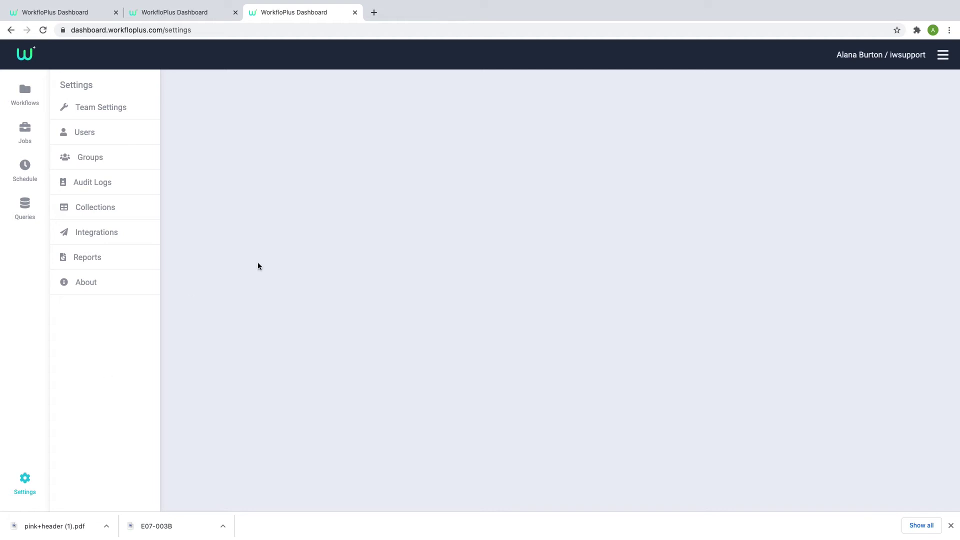
left_click(120, 111)
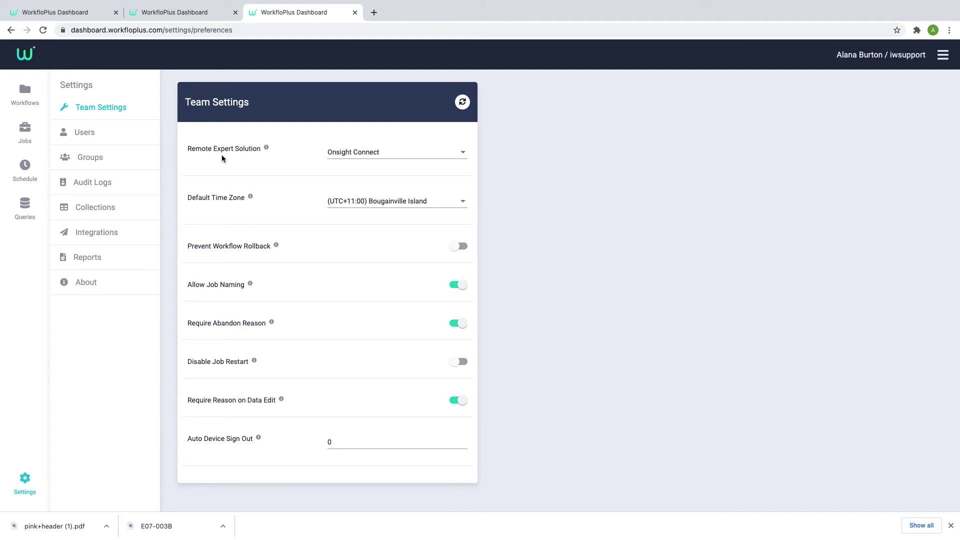
left_click(466, 159)
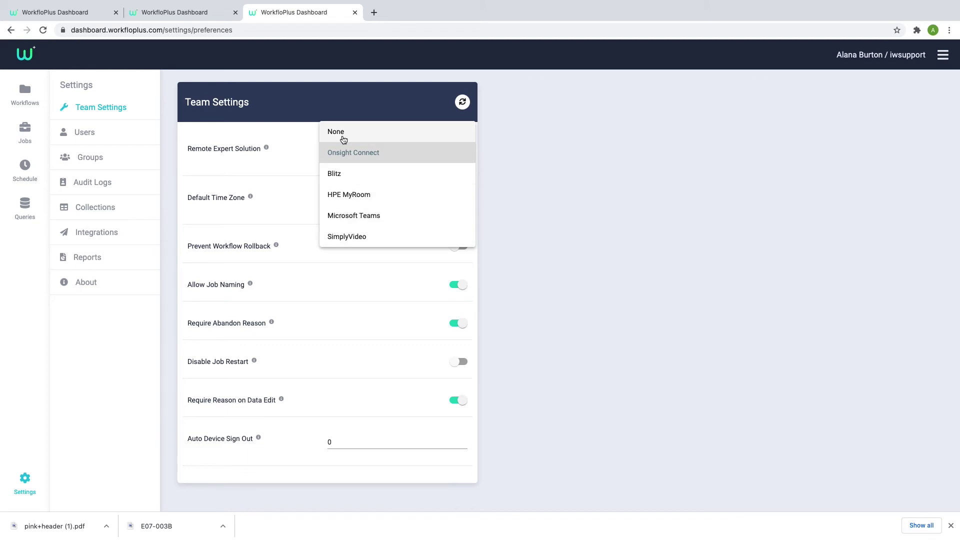
left_click(368, 154)
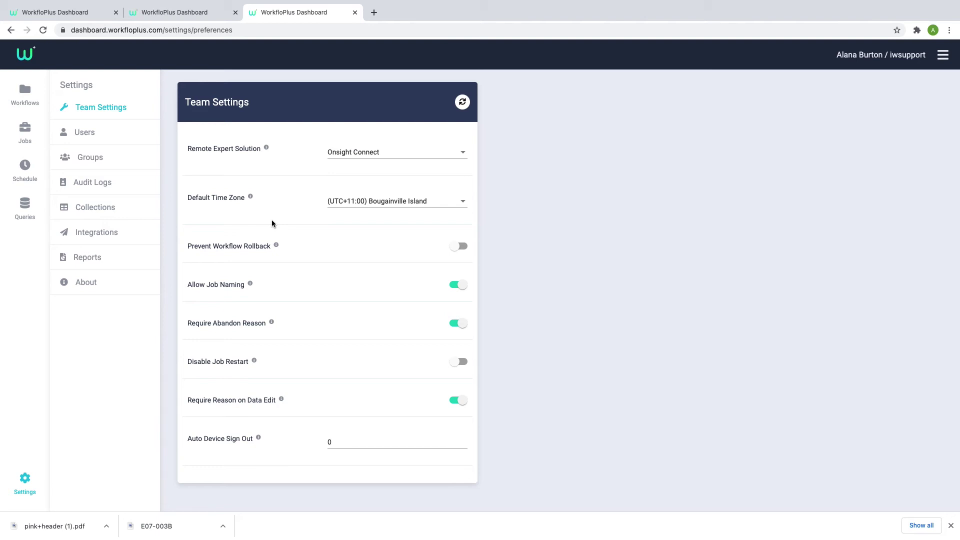
Try Blitz as the team's Remote Expert Solution, and finally set it to None.
left_click(373, 160)
left_click(362, 182)
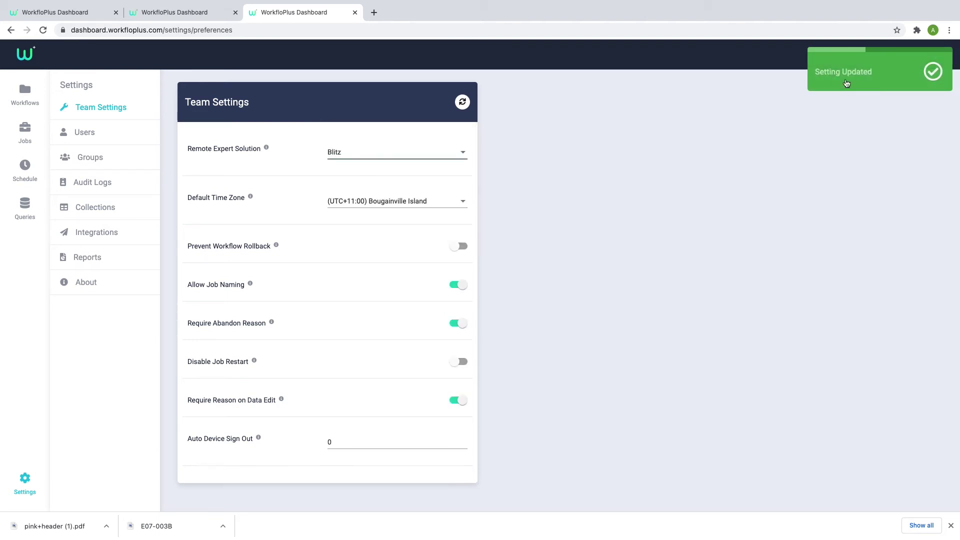
left_click(461, 155)
left_click(416, 109)
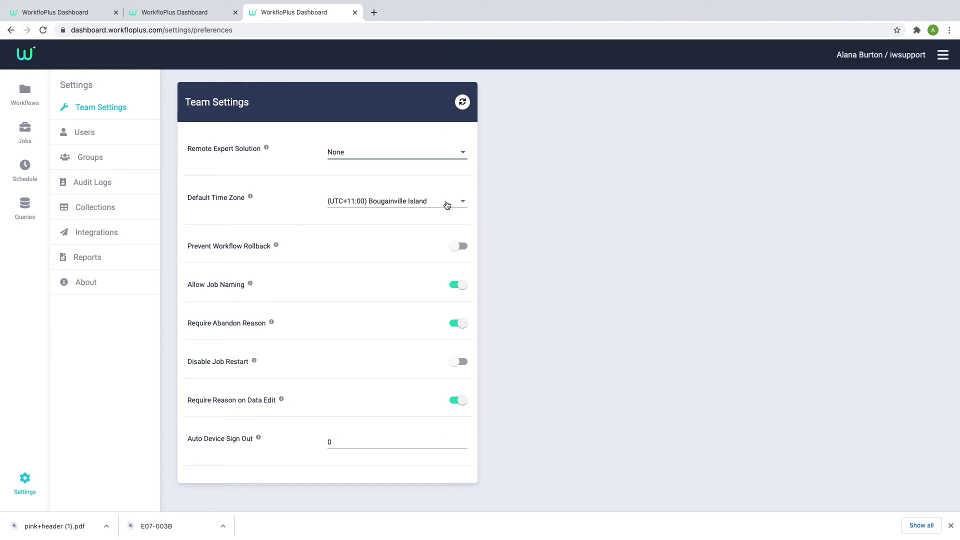
Set the team's default time zone to (UTC-05:00) Eastern Time (US & Canada).
left_click(465, 205)
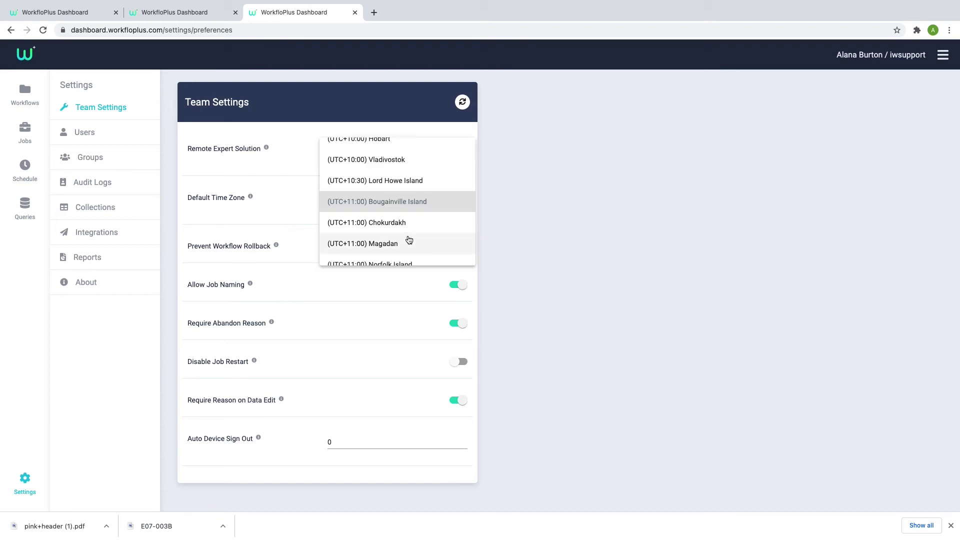
scroll(409, 240, "down", 8)
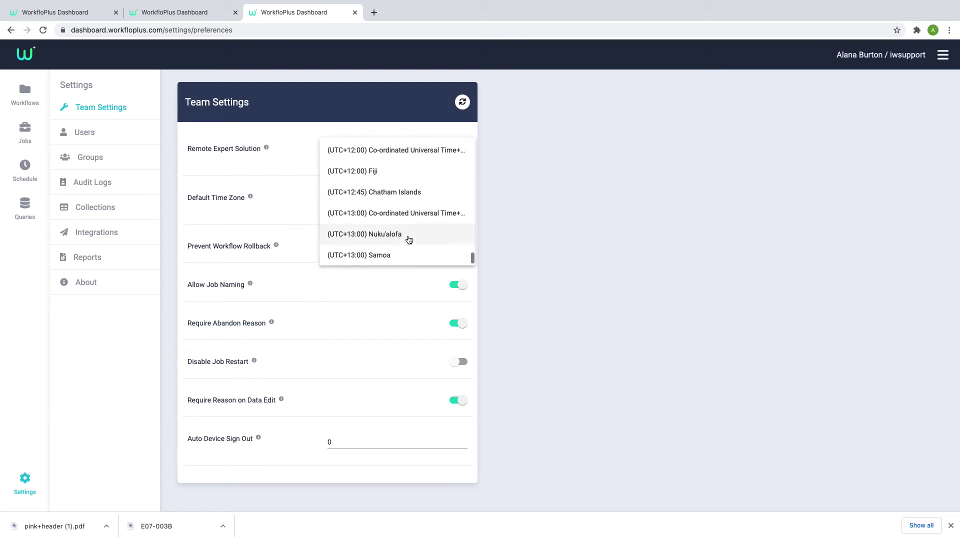
scroll(409, 240, "up", 10)
scroll(409, 240, "up", 6)
scroll(409, 240, "up", 6)
scroll(409, 240, "up", 6)
scroll(409, 240, "up", 6)
scroll(409, 240, "up", 8)
scroll(409, 240, "up", 8)
scroll(409, 240, "up", 4)
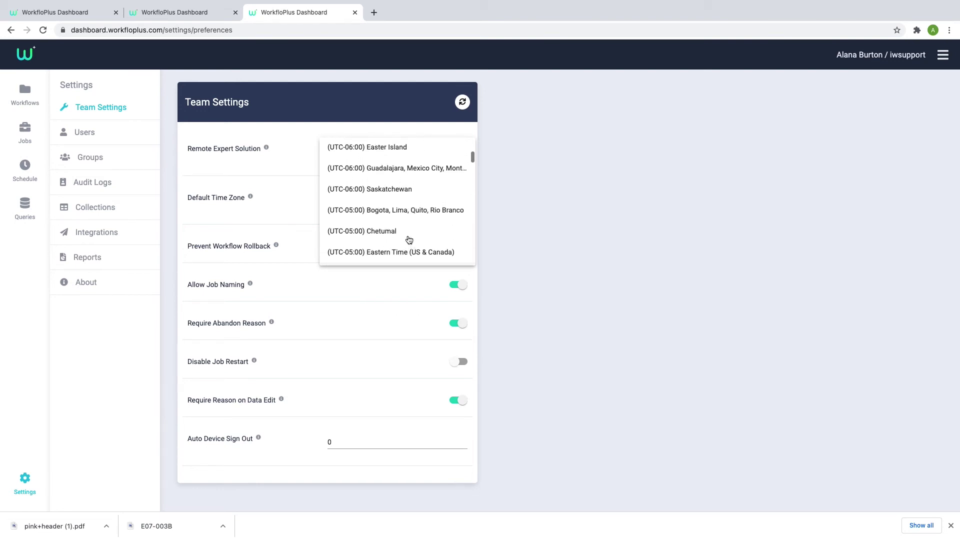
scroll(409, 240, "down", 1)
left_click(408, 233)
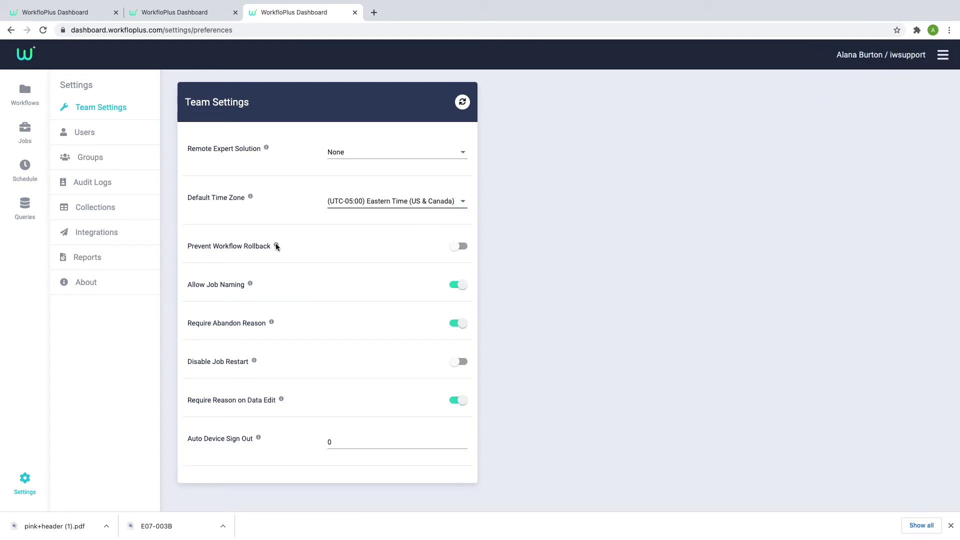
Read the explanation of Prevent Workflow Rollback, toggle the setting on and off, and leave it enabled.
mouse_move(277, 246)
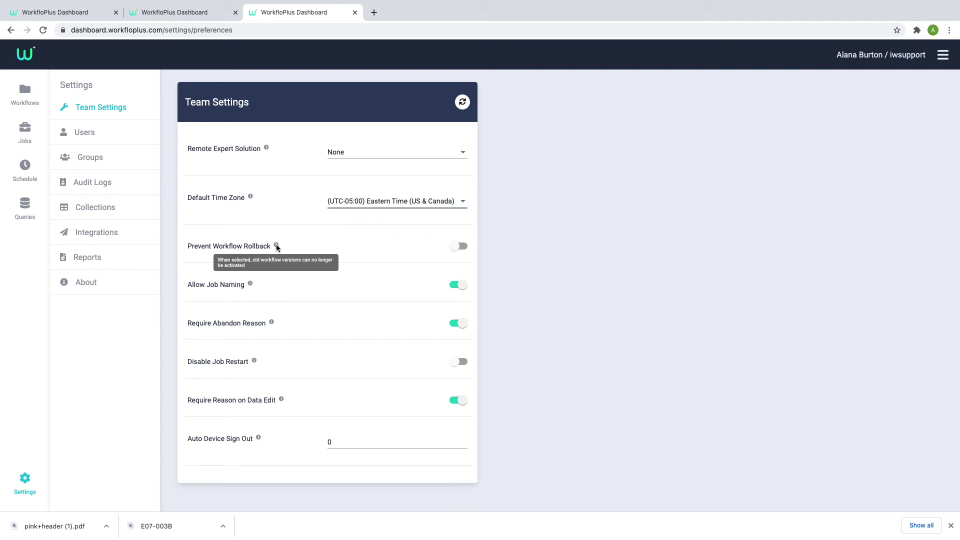
left_click(456, 247)
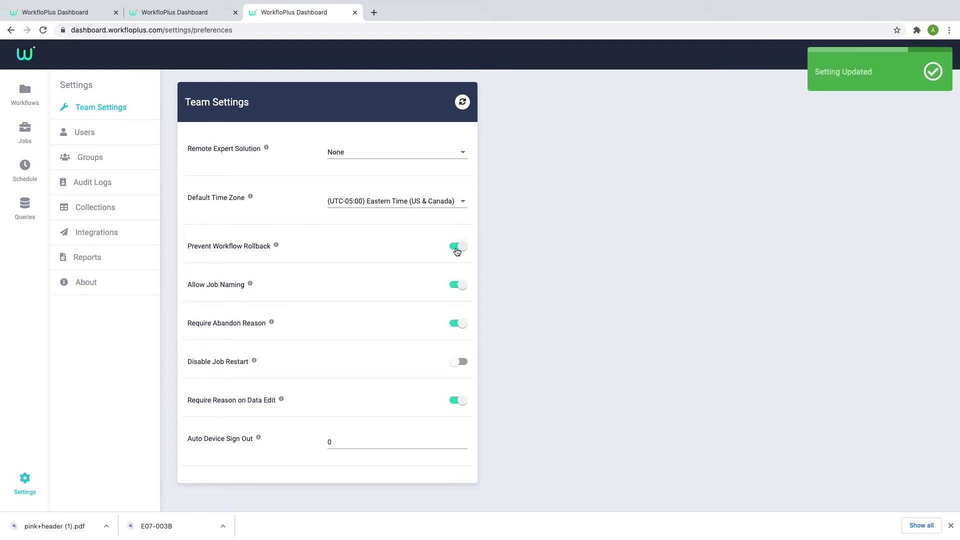
left_click(456, 247)
left_click(456, 247)
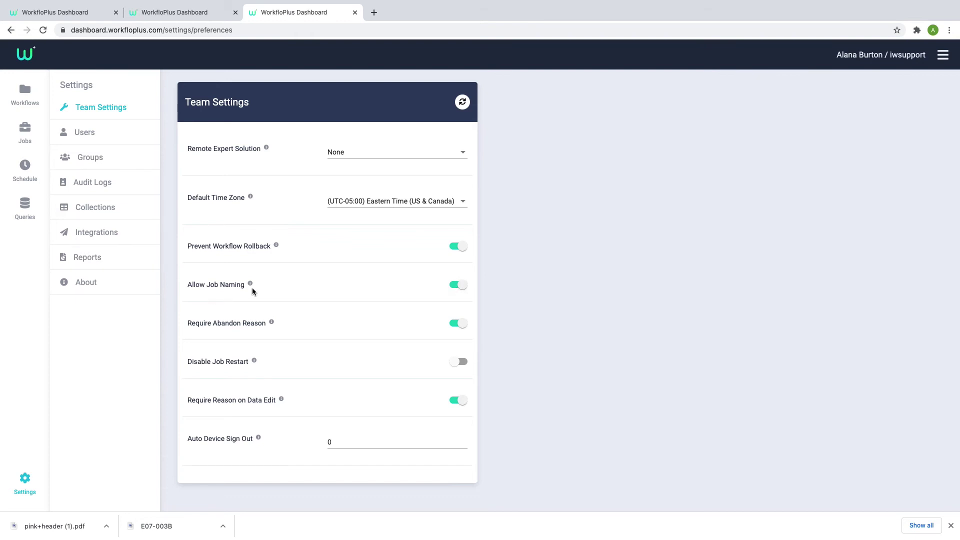
Disable Allow Job Naming and review the explanations of Require Abandon Reason, Disable Job Restart and Require Reason on Data Edit.
mouse_move(250, 284)
mouse_move(272, 324)
mouse_move(255, 360)
mouse_move(282, 403)
Set Auto Device Sign Out to 35 minutes and refresh the team settings.
mouse_move(258, 438)
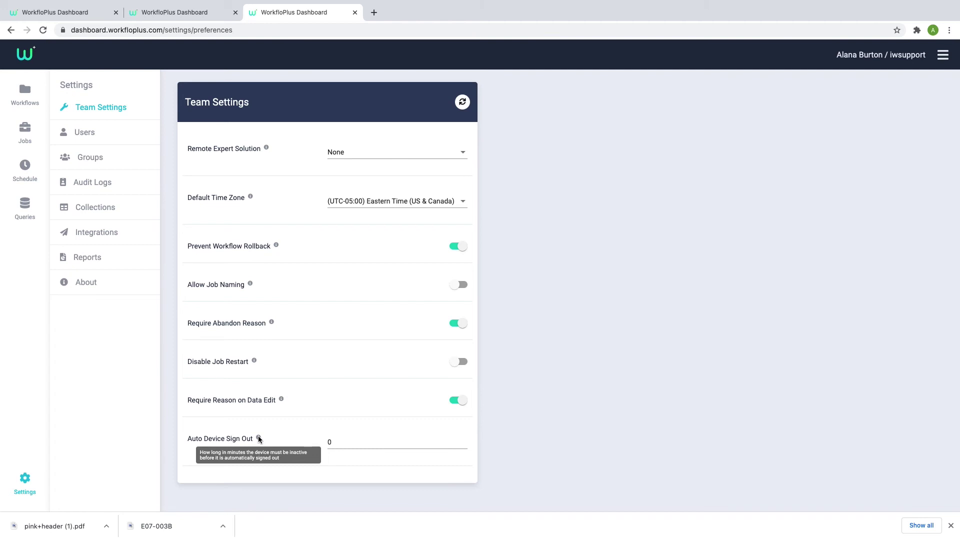
left_click(354, 440)
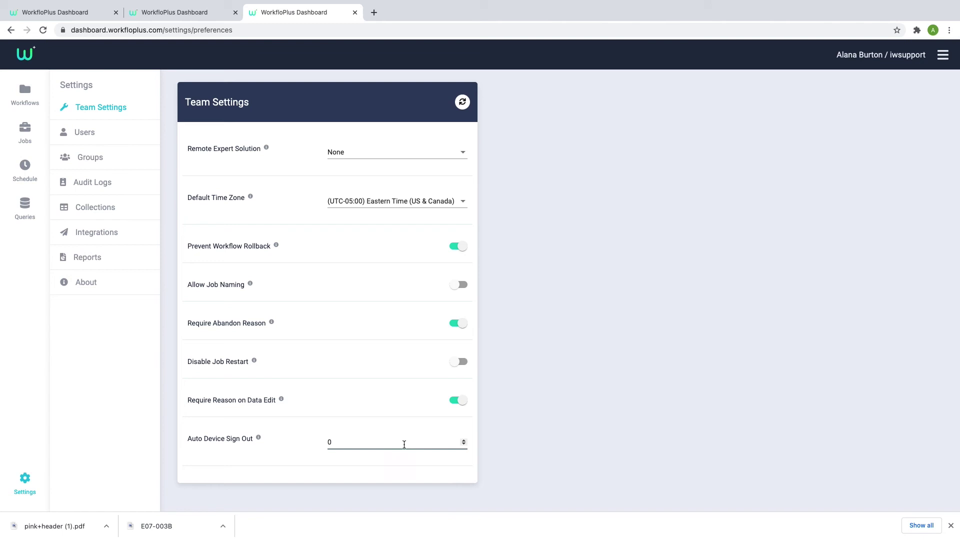
key("BackSpace")
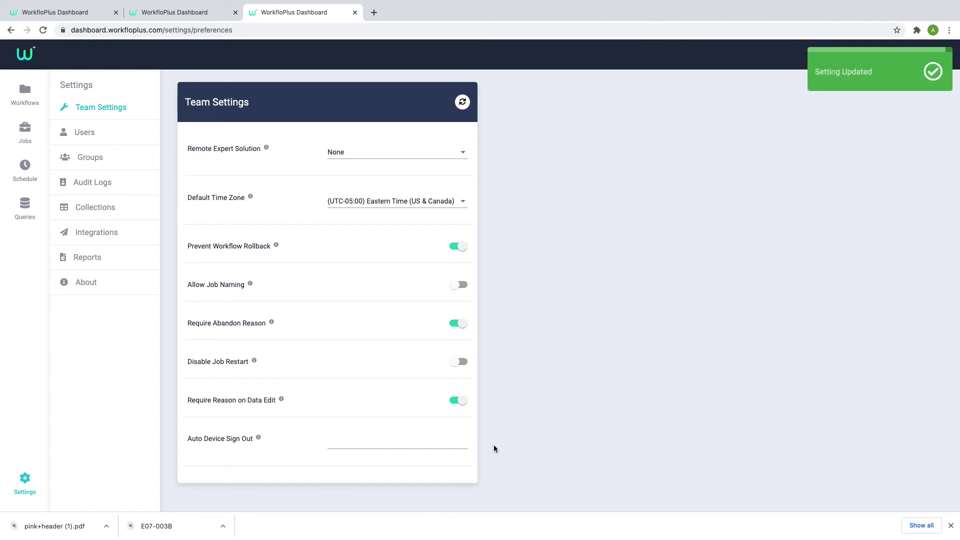
left_click(452, 442)
left_click(462, 443)
left_click(461, 443)
left_click(462, 443)
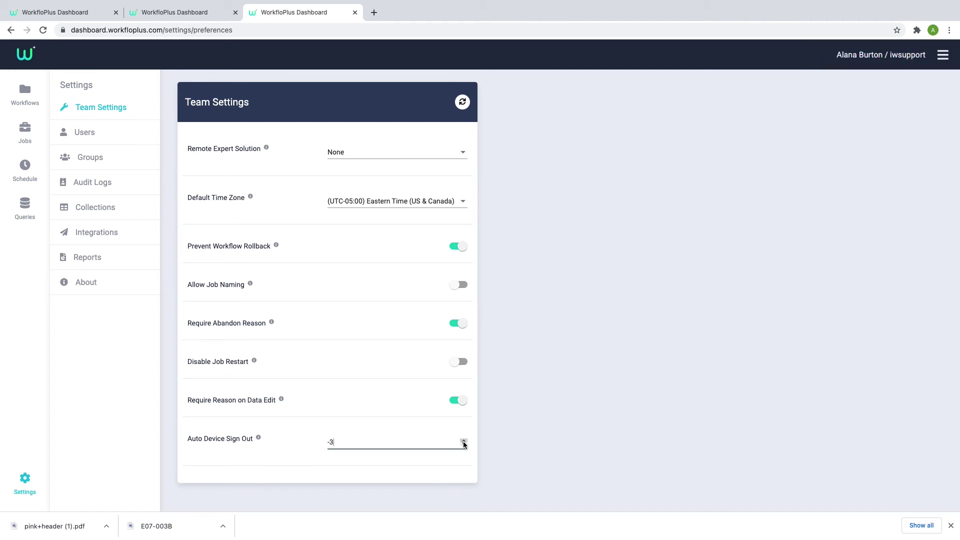
left_click(463, 441)
left_click(463, 441)
left_click(463, 441)
left_click(463, 441)
left_click(463, 441)
left_click(463, 441)
left_click(463, 441)
left_click(463, 441)
left_click(463, 441)
left_click(463, 441)
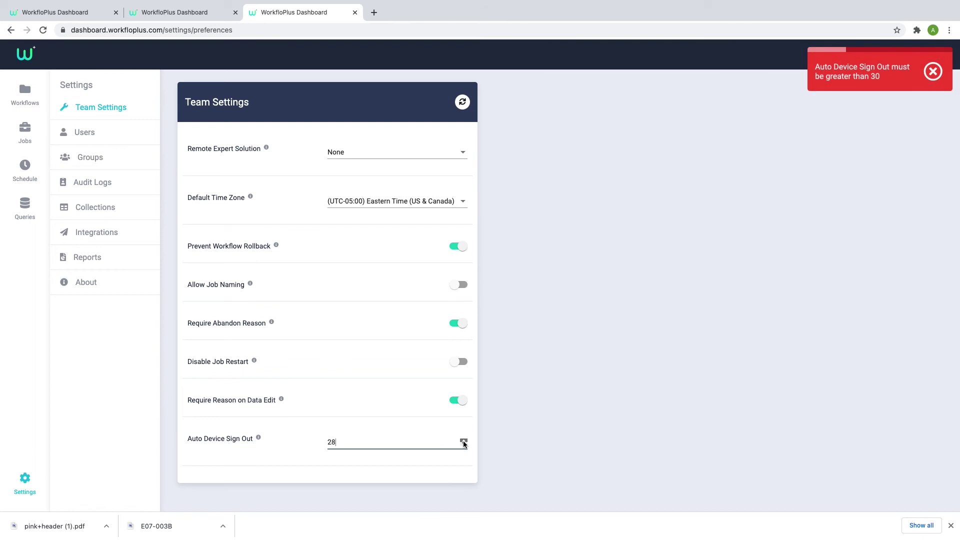
left_click(463, 441)
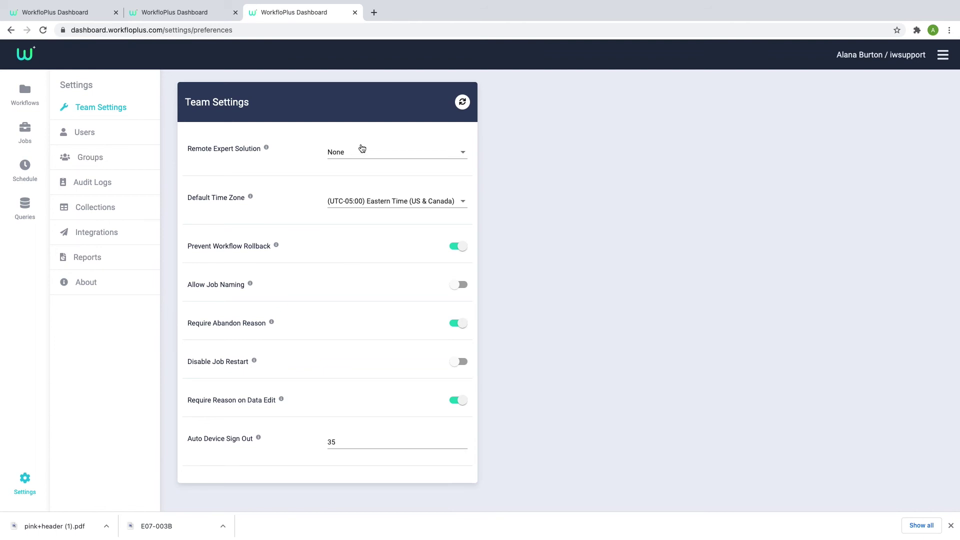
left_click(458, 107)
Open a new user form in the Users settings and review its name field and Mode options.
left_click(81, 133)
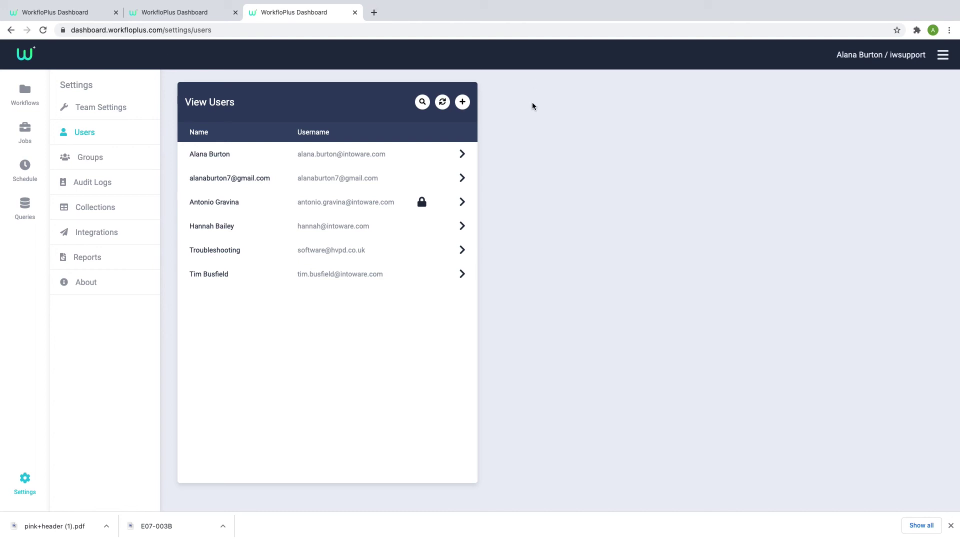
left_click(462, 102)
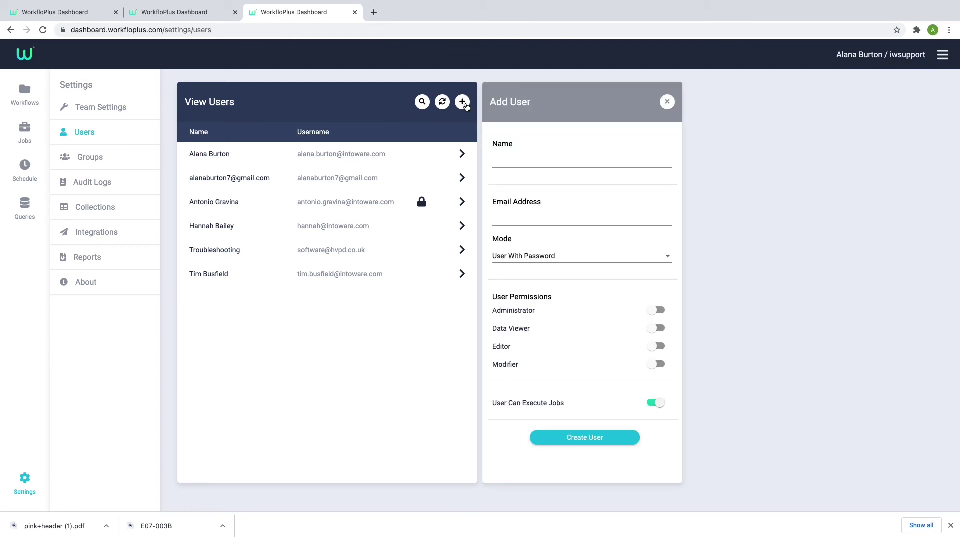
left_click(525, 159)
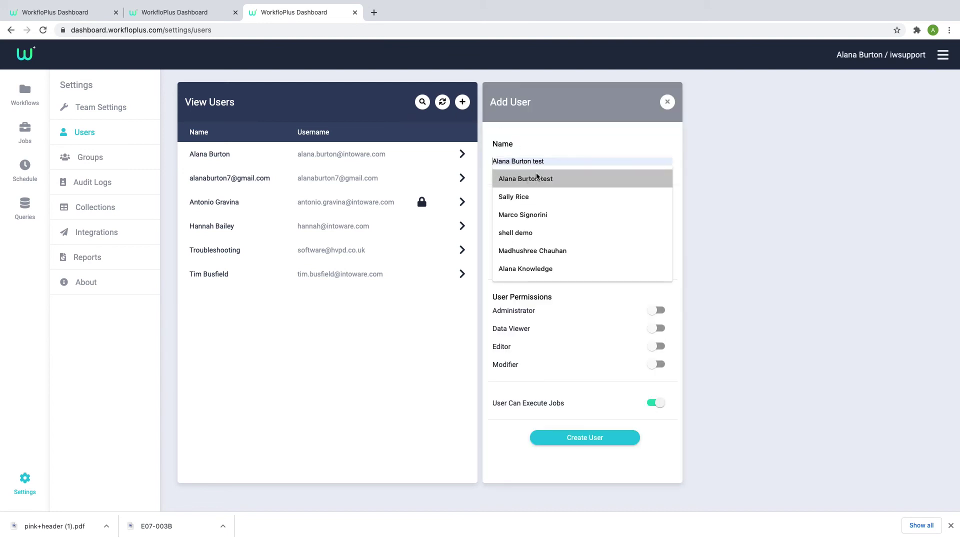
left_click(720, 193)
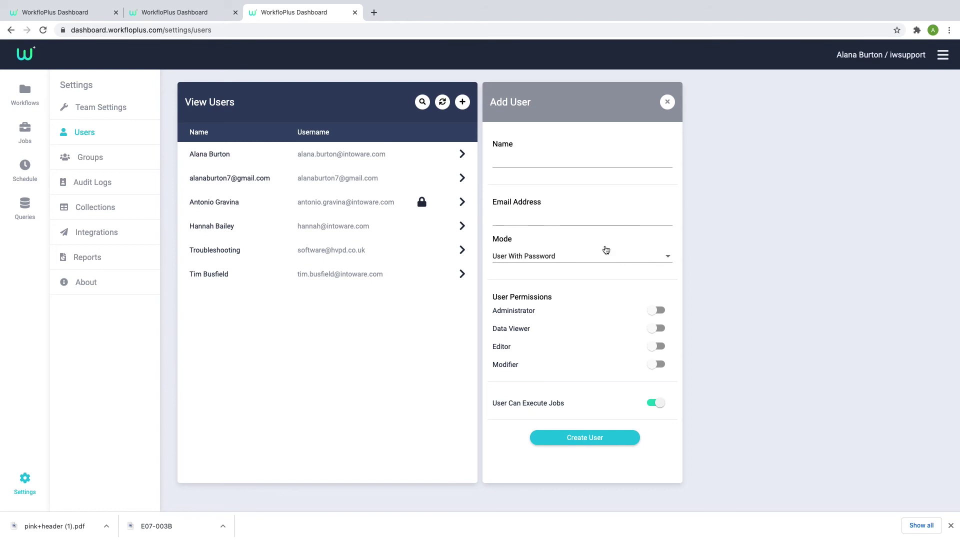
left_click(596, 259)
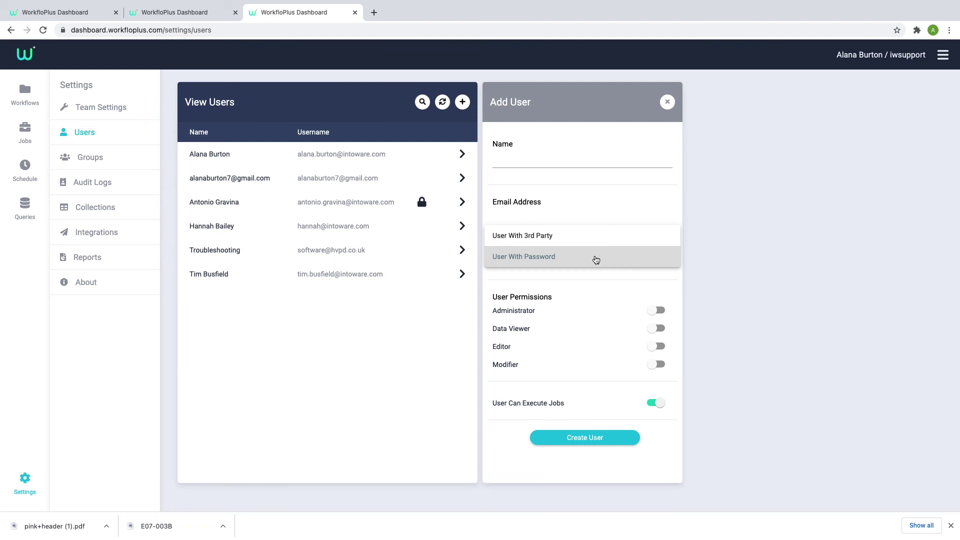
left_click(670, 306)
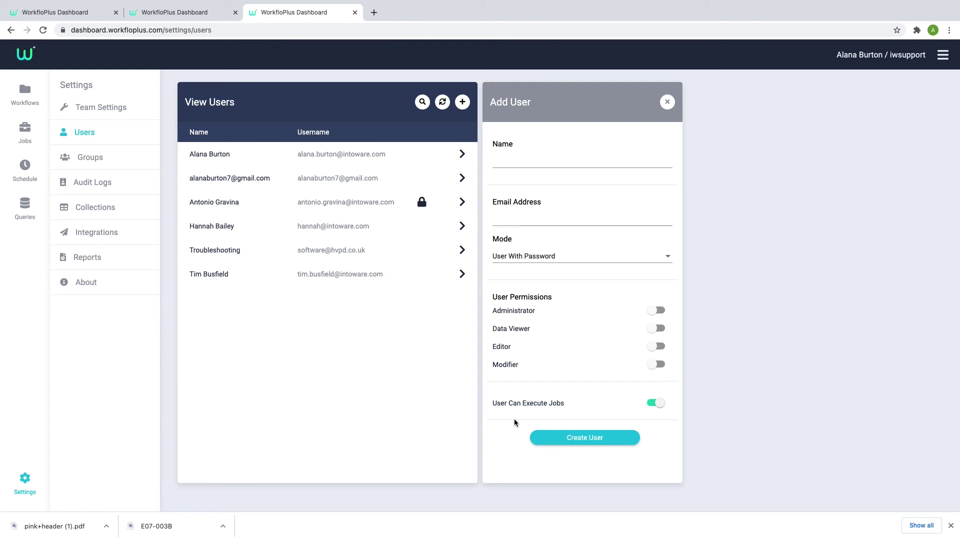
Try the Administrator, Data Viewer, Editor and Modifier permissions on and off for the new user and discard the form.
left_click(652, 314)
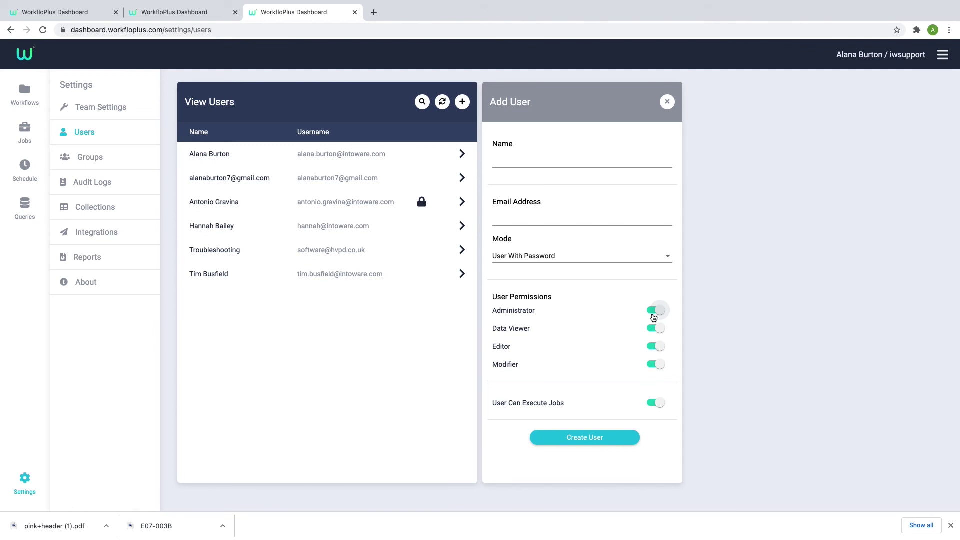
left_click(655, 312)
left_click(657, 329)
left_click(659, 345)
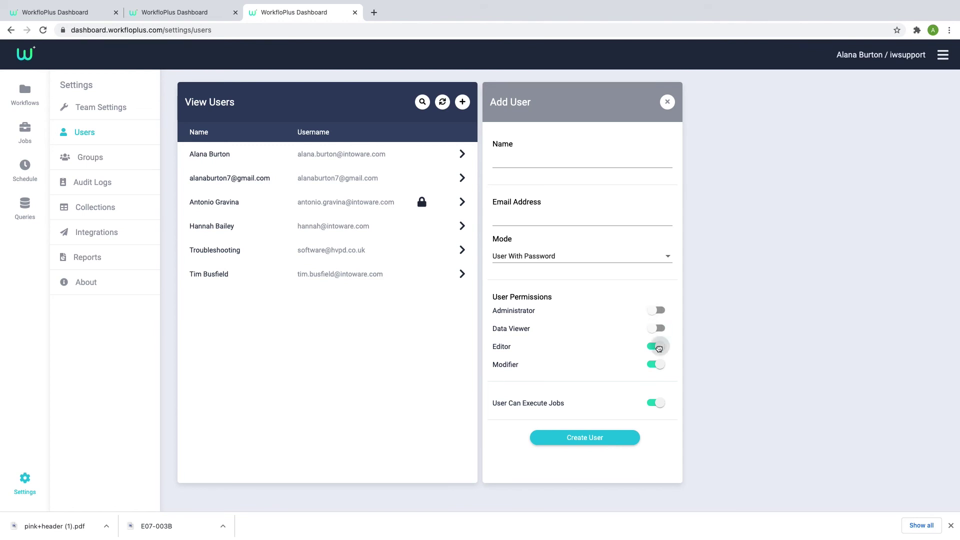
left_click(661, 366)
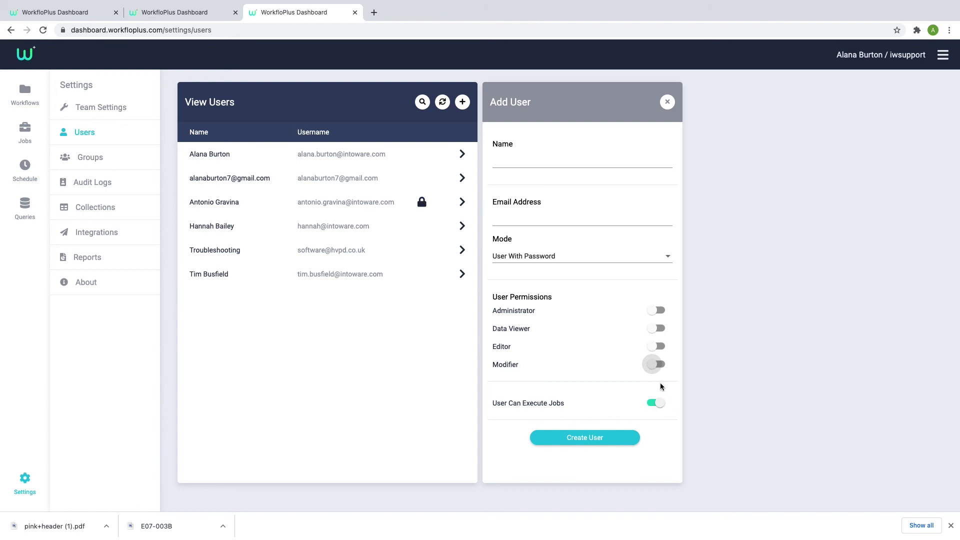
left_click(655, 364)
left_click(655, 346)
left_click(656, 328)
left_click(655, 313)
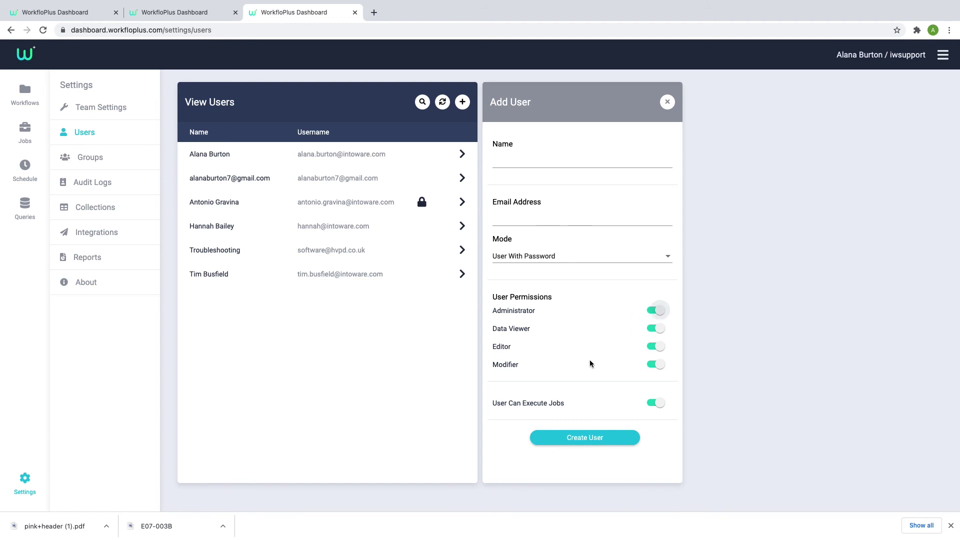
left_click(667, 103)
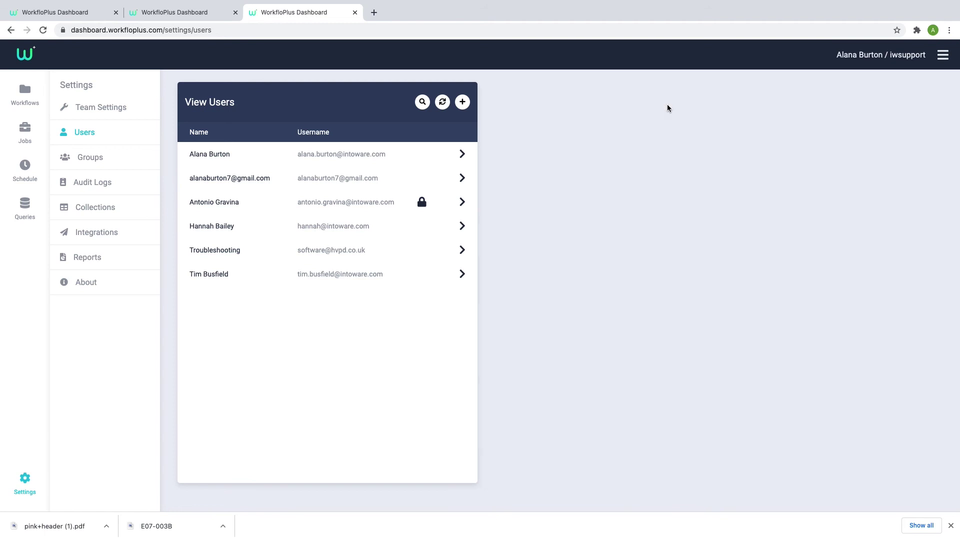
Enable Administrator and all other permissions for the fourth listed user, save them, and review the account state and security options.
left_click(319, 155)
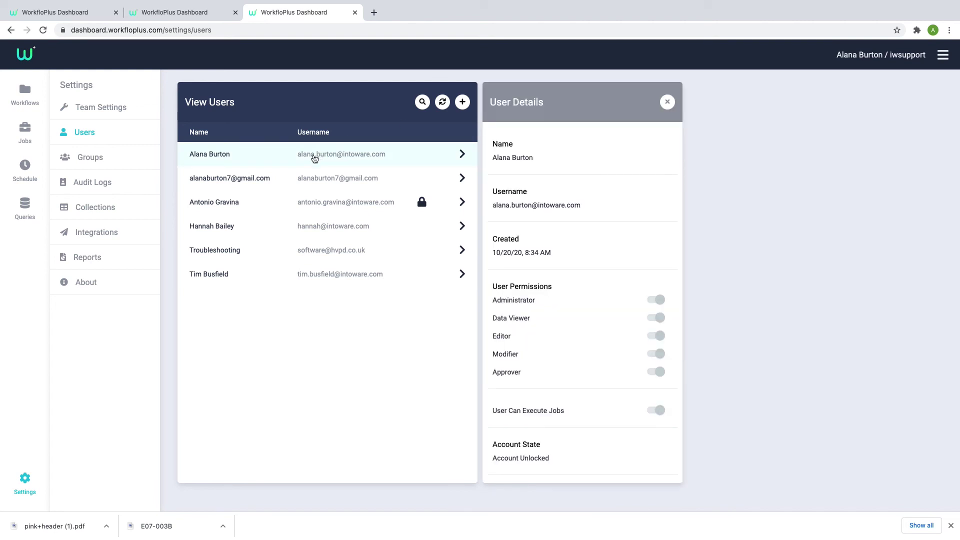
left_click(305, 230)
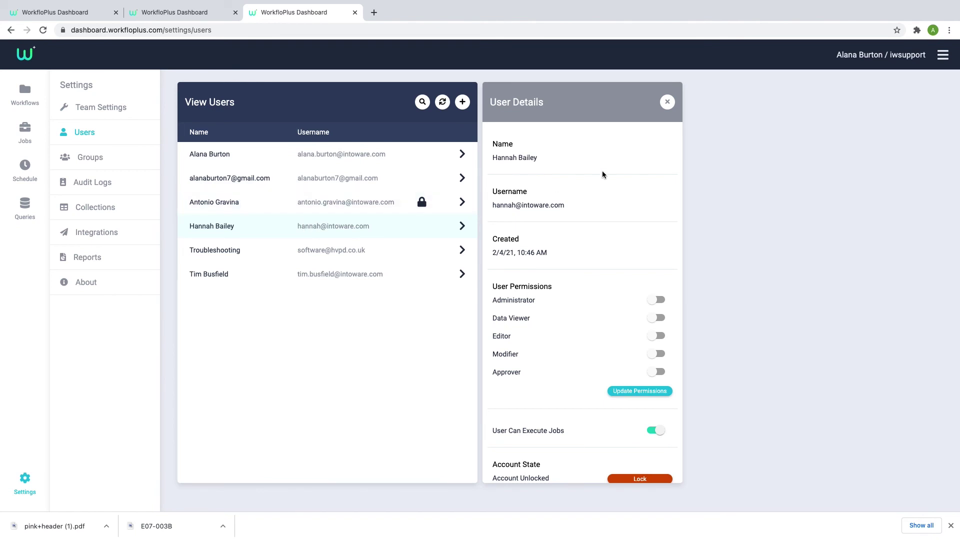
left_click(656, 301)
left_click(656, 301)
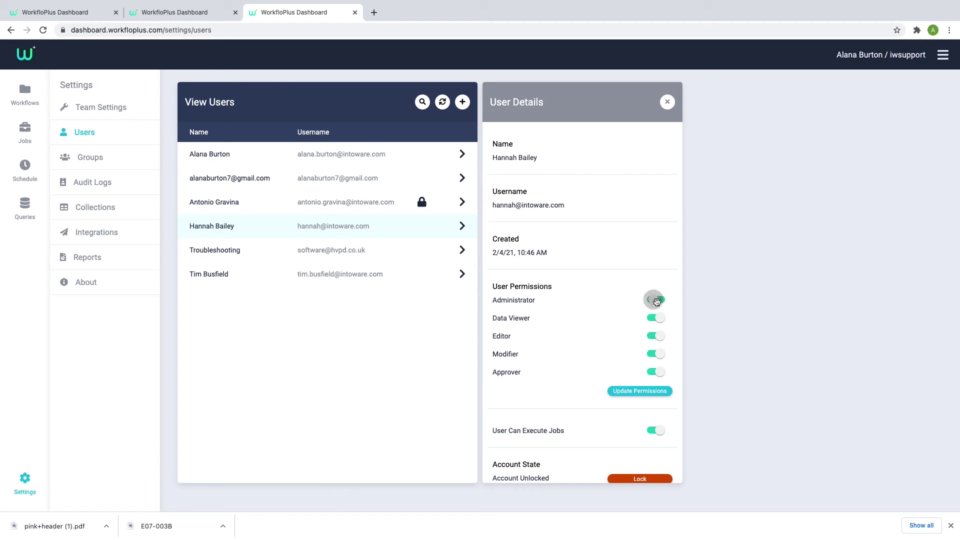
left_click(657, 300)
left_click(647, 393)
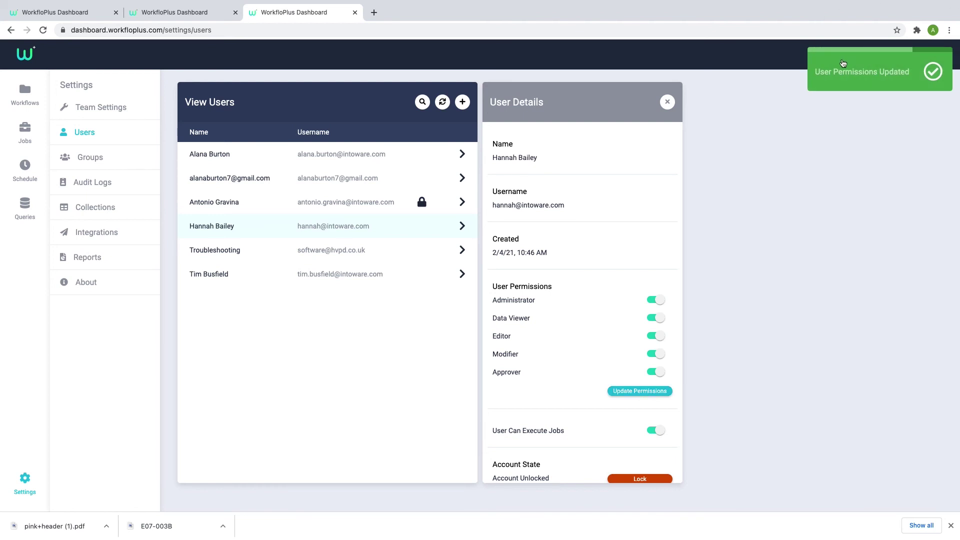
scroll(628, 363, "down", 3)
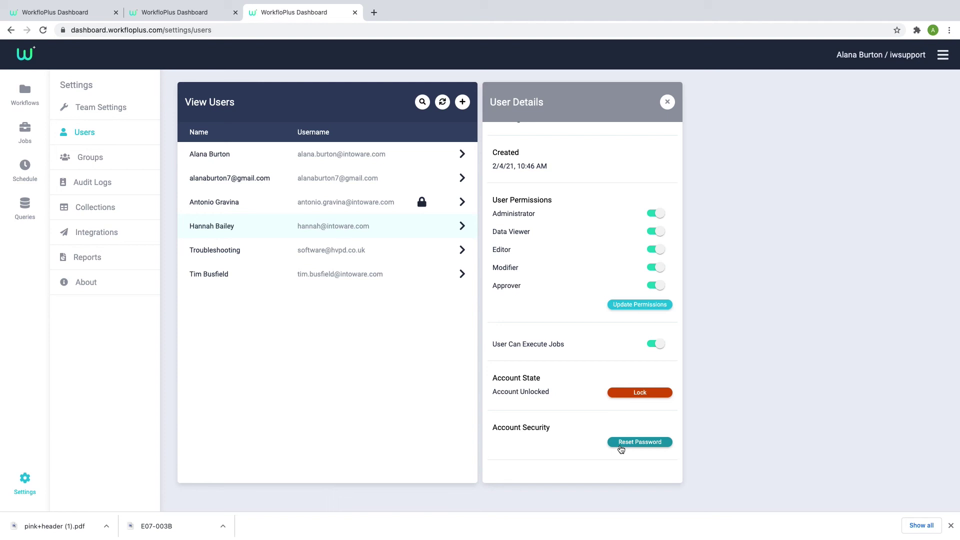
scroll(611, 337, "up", 3)
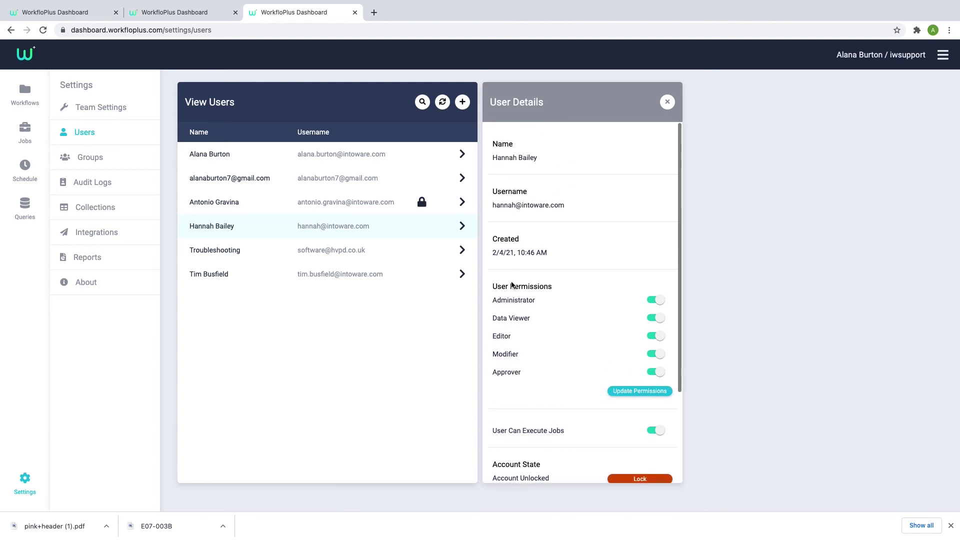
Create a user group named "Group 1" in the Groups settings.
left_click(98, 164)
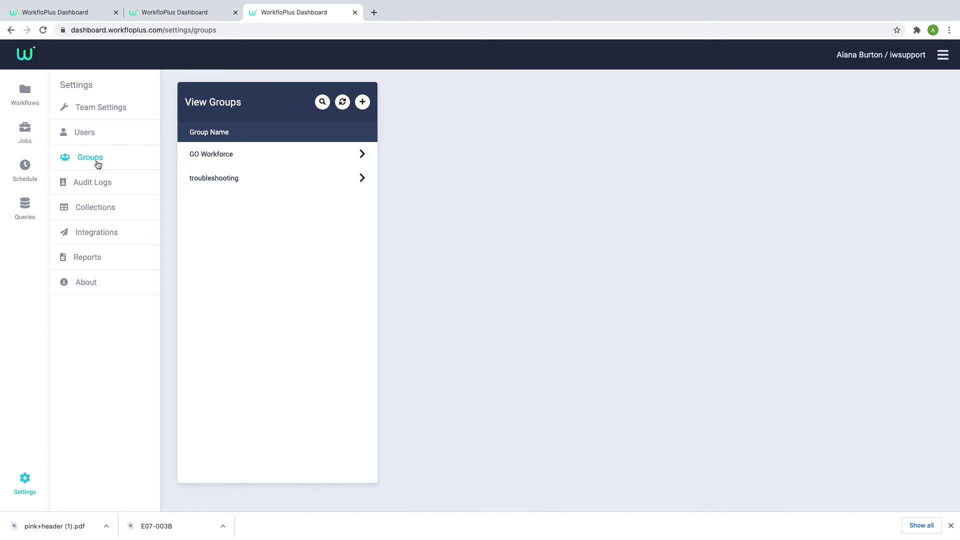
left_click(363, 108)
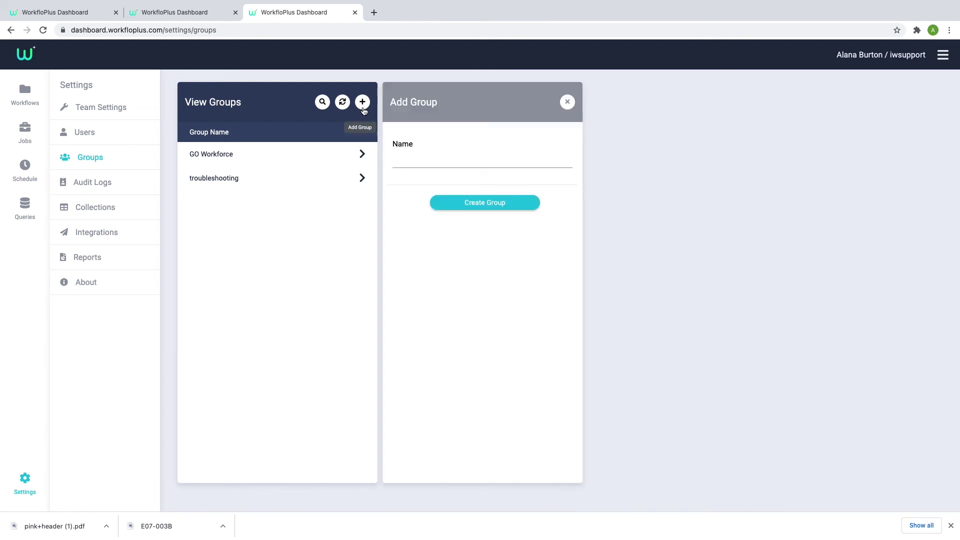
left_click(437, 163)
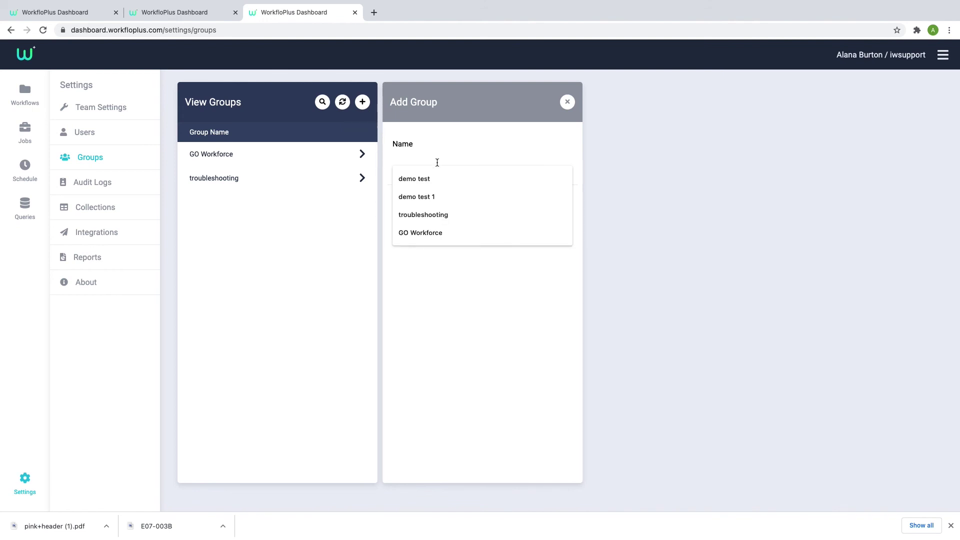
type("Group")
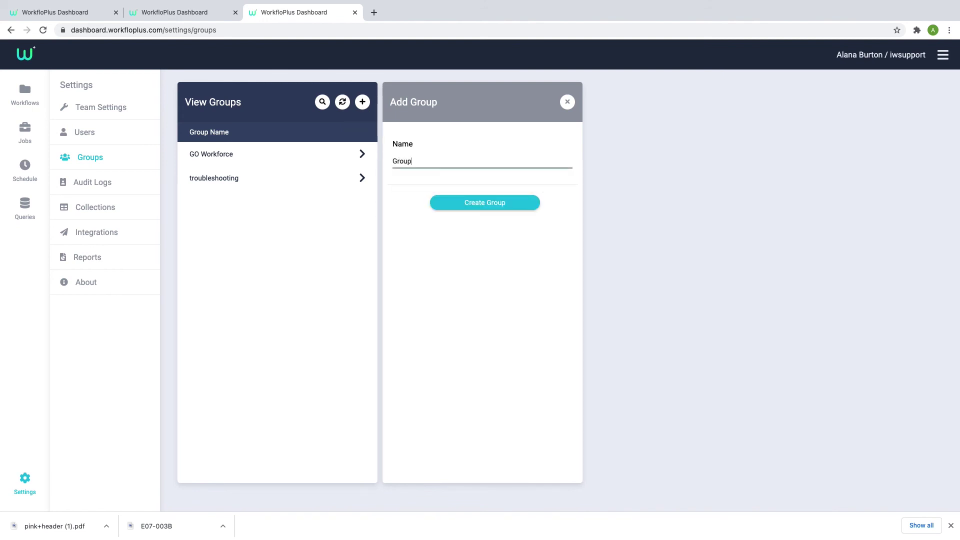
type(" 1")
left_click(464, 208)
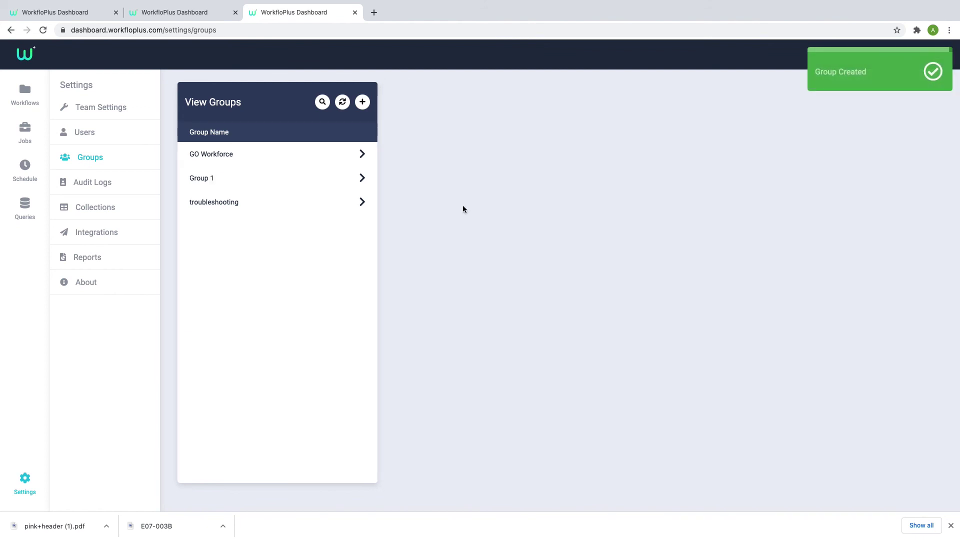
Add the first, fourth and last listed users to Group 1.
left_click(339, 184)
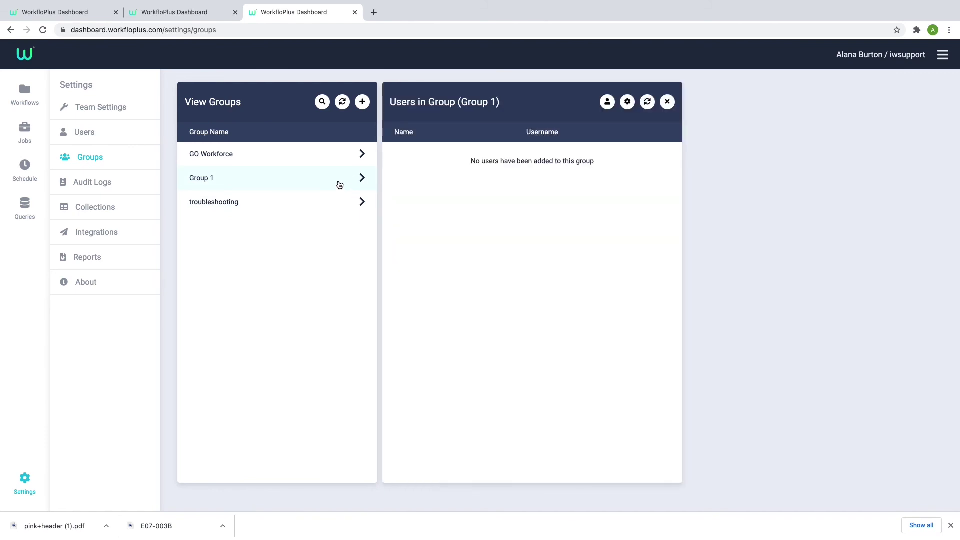
left_click(610, 105)
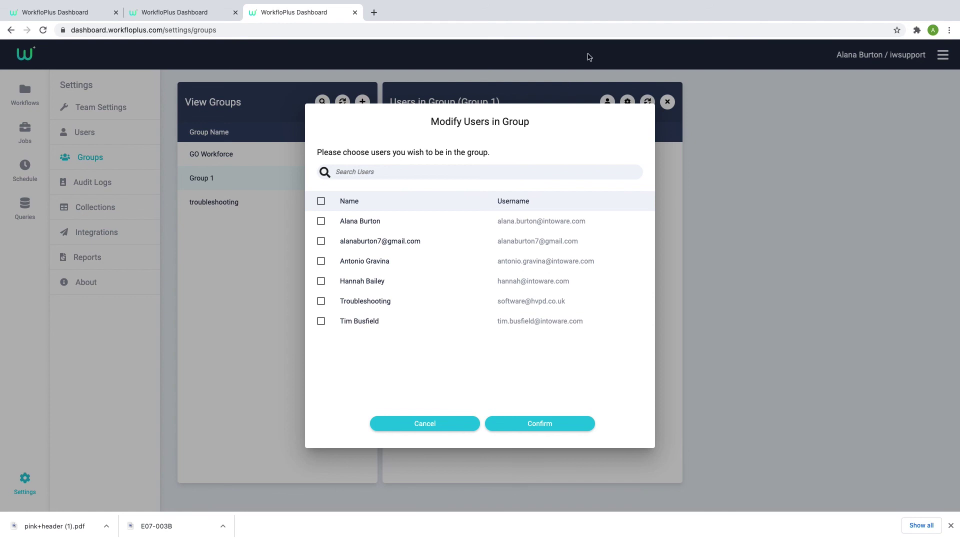
left_click(321, 222)
left_click(321, 280)
left_click(321, 324)
left_click(505, 423)
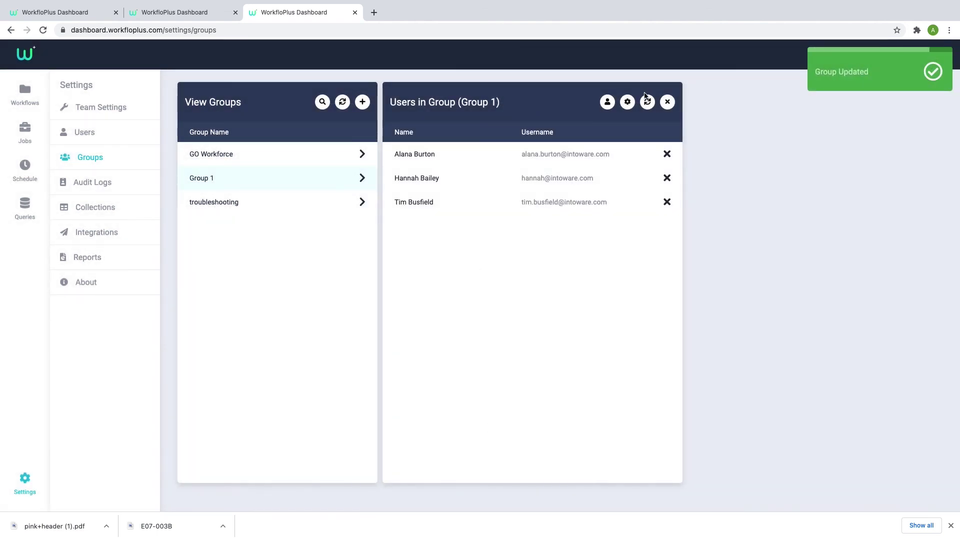
Grant Group 1 the Administrator, Data Viewer, Editor, Modifier and Approver permissions, update them, and close the group.
left_click(626, 105)
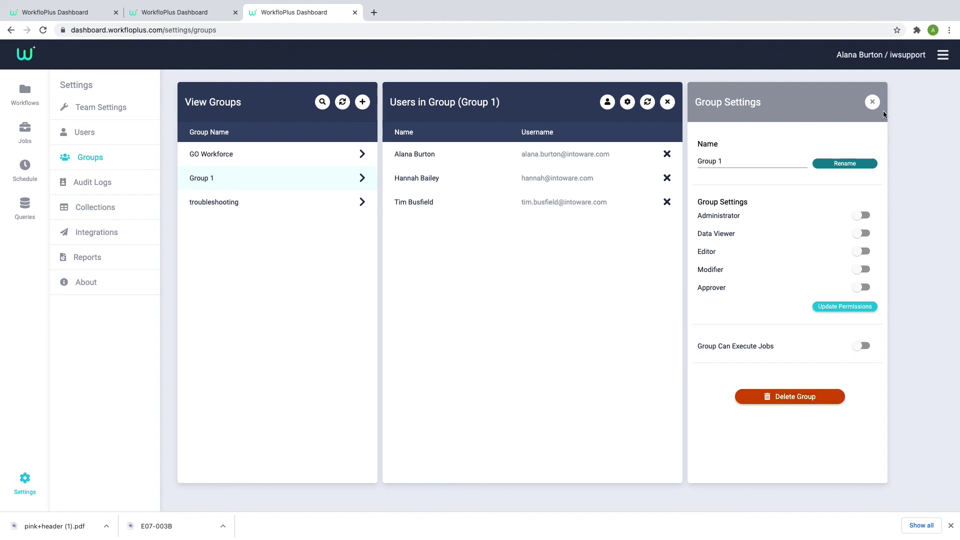
left_click(863, 216)
left_click(822, 307)
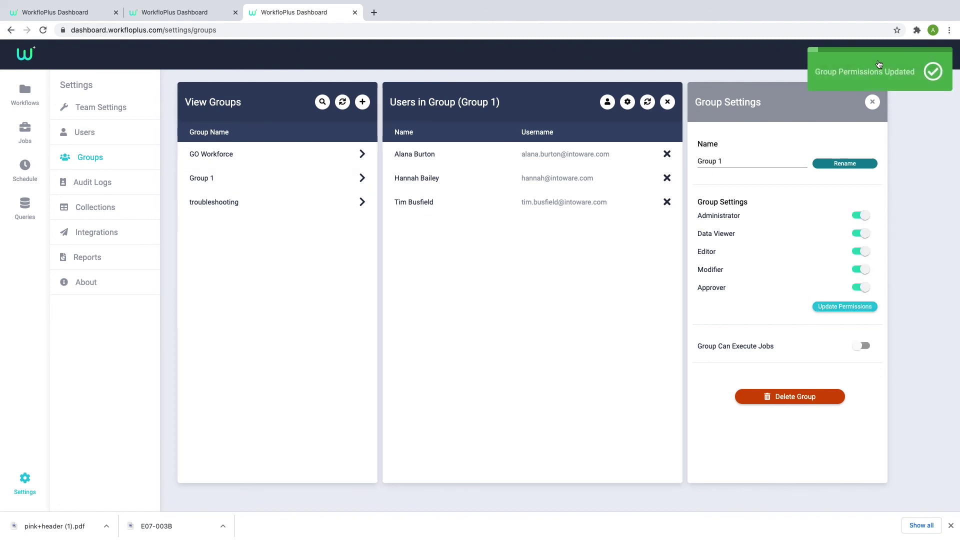
left_click(872, 103)
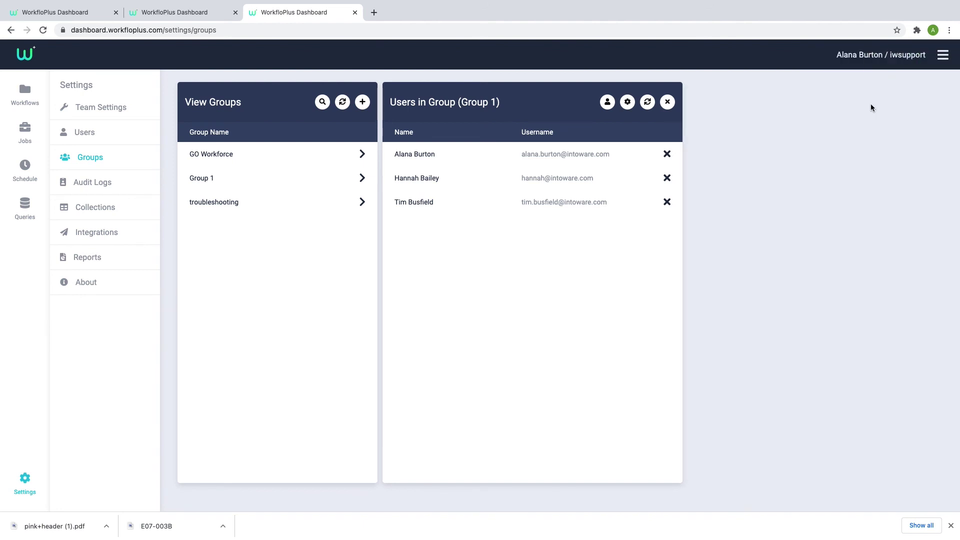
left_click(668, 102)
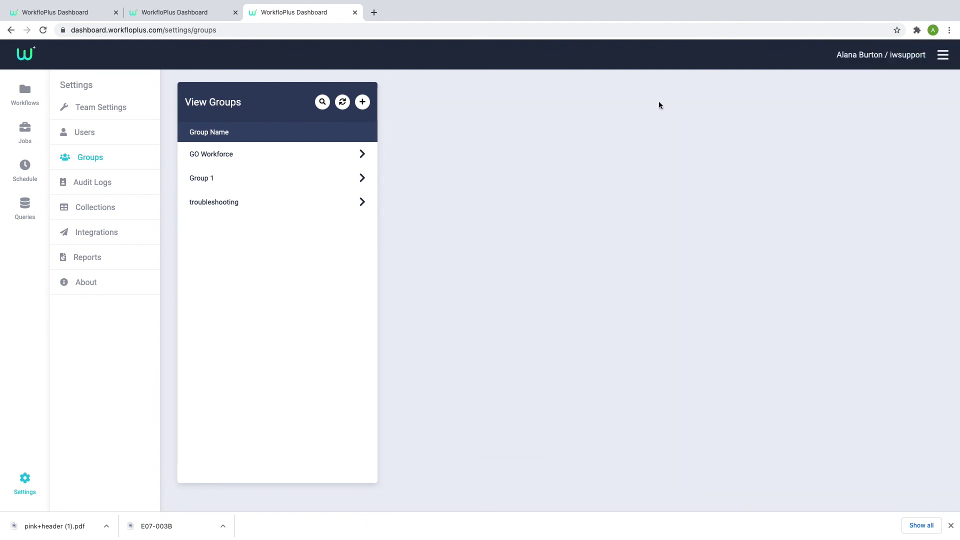
Examine the audit logs and the details of the User Login Failure entry from 2/10/21, 12:05 PM.
left_click(92, 183)
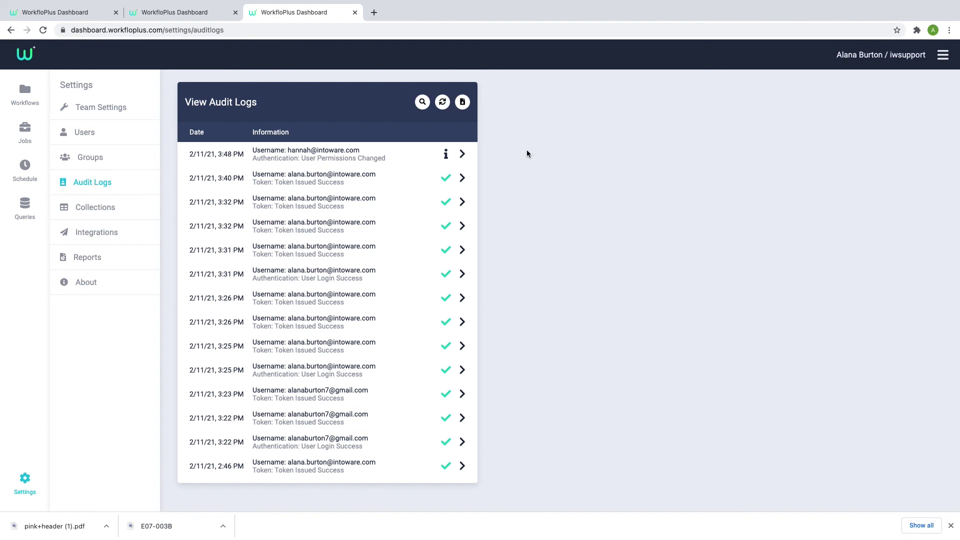
scroll(324, 170, "down", 3)
scroll(325, 171, "down", 5)
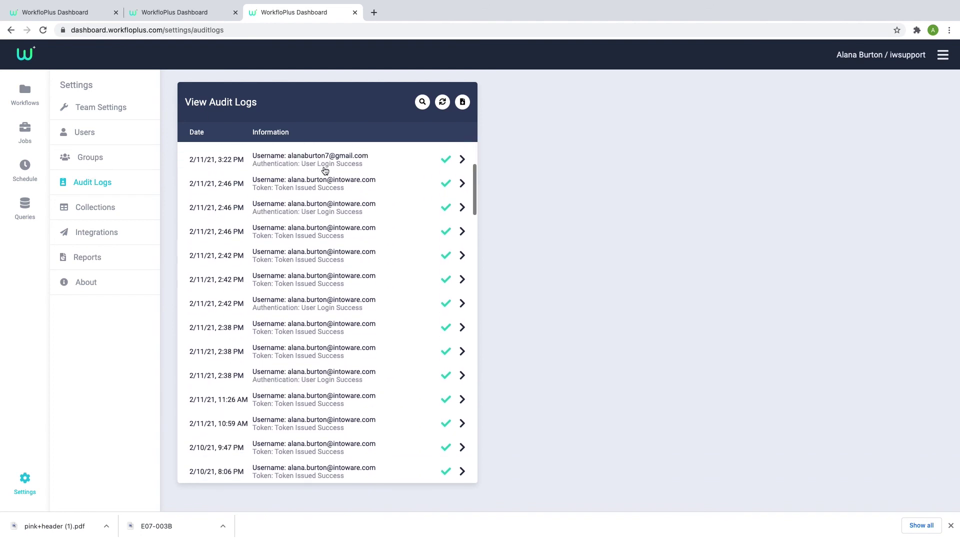
scroll(325, 171, "down", 10)
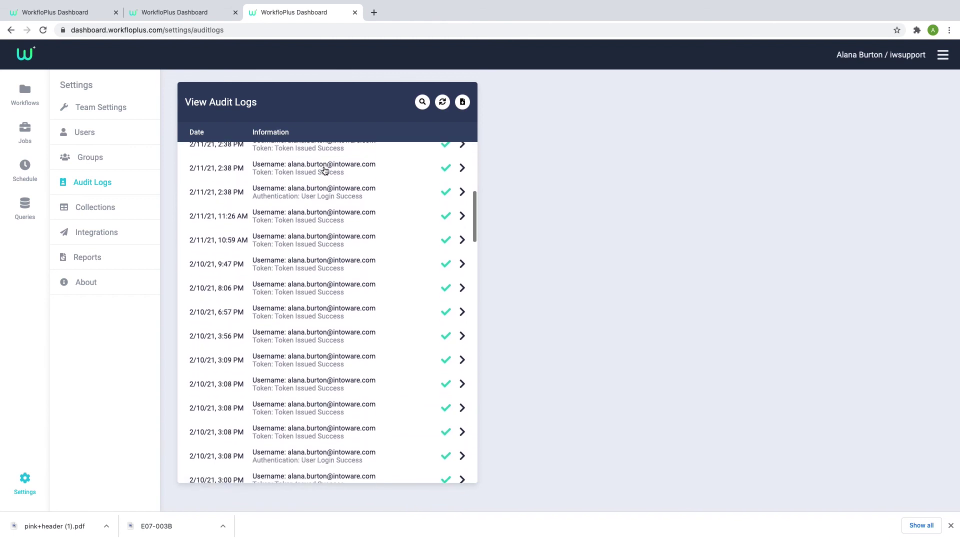
scroll(325, 170, "down", 10)
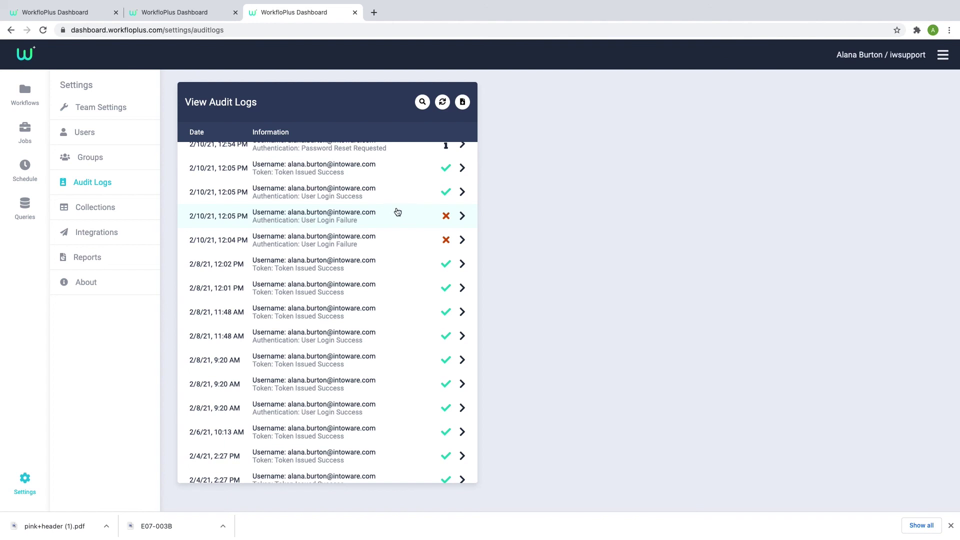
left_click(459, 223)
scroll(607, 299, "down", 1)
scroll(607, 299, "up", 1)
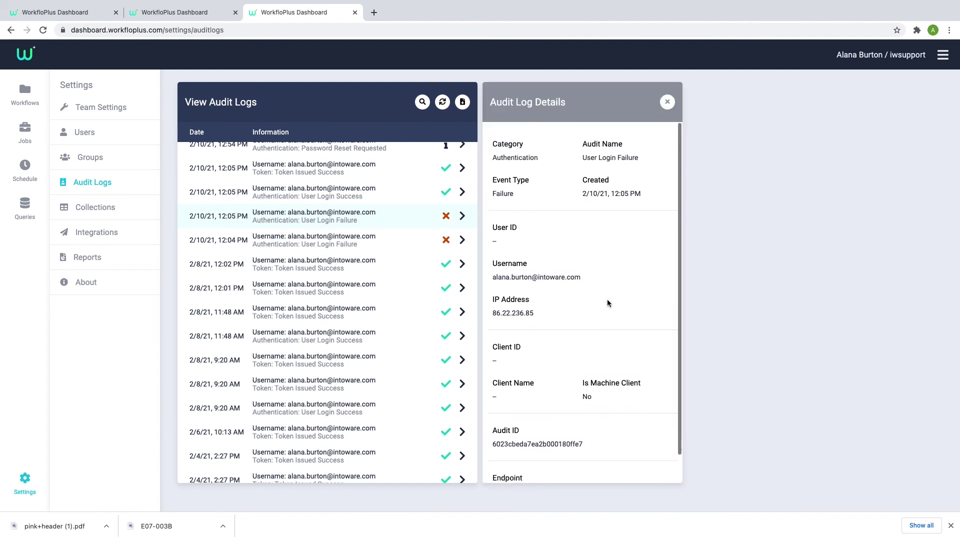
left_click(667, 103)
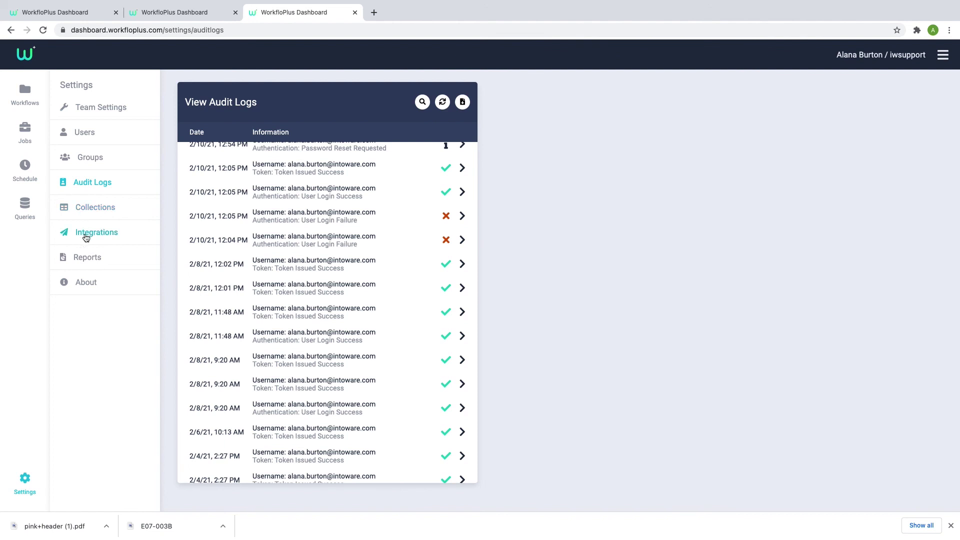
View the Collections and Integrations settings, and examine the integration types offered for a new integration without creating one.
left_click(93, 208)
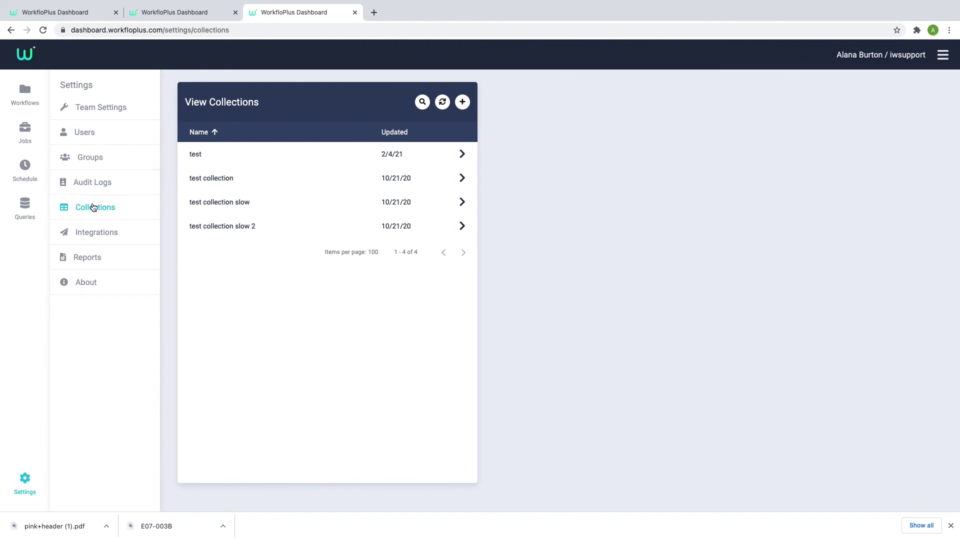
left_click(93, 236)
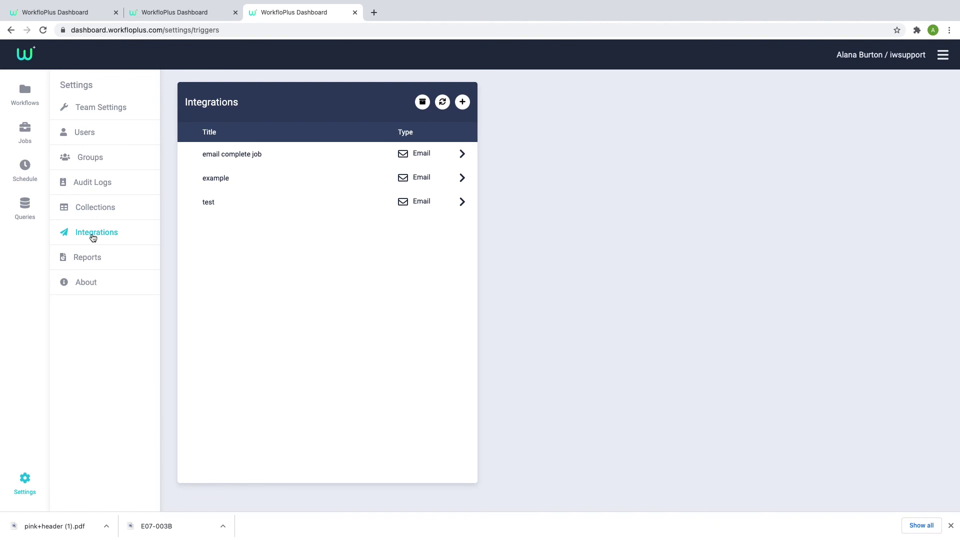
left_click(462, 101)
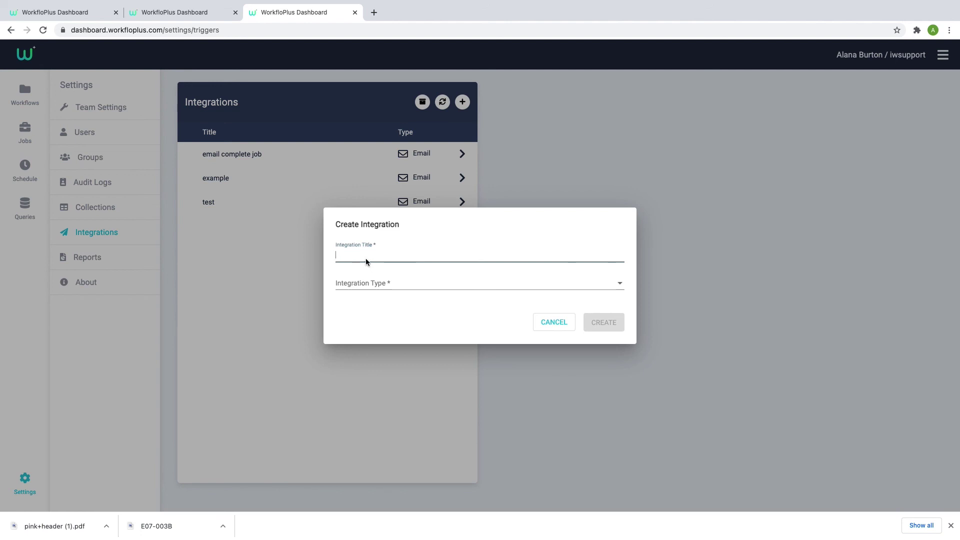
left_click(365, 283)
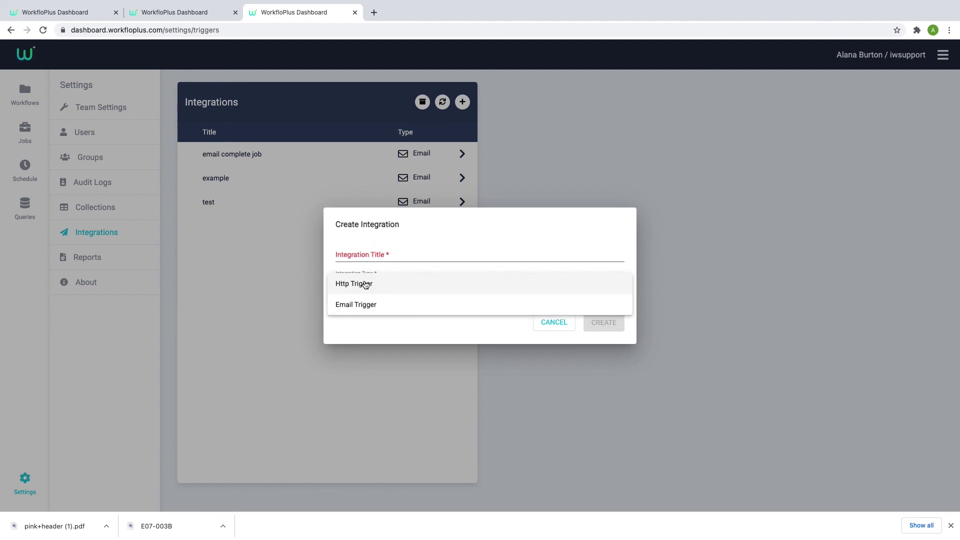
left_click(554, 328)
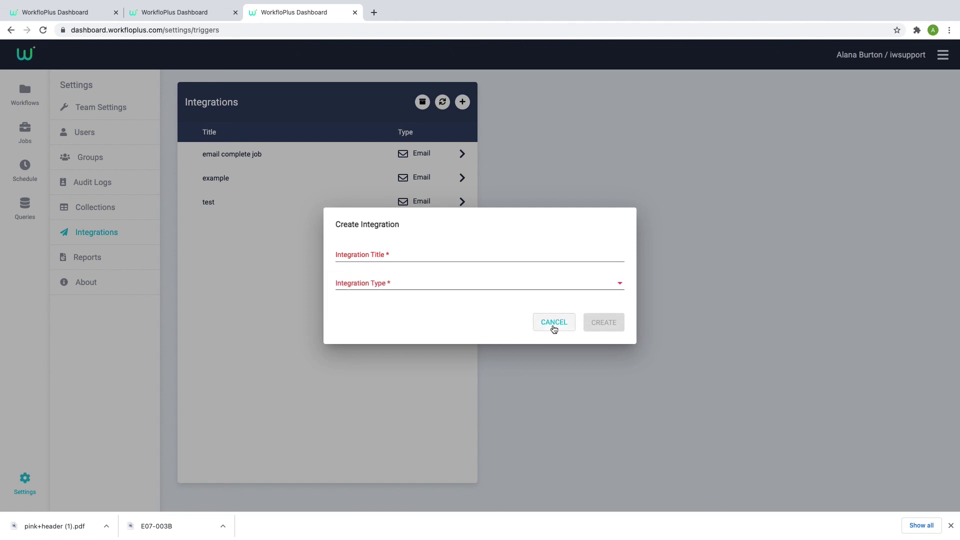
left_click(554, 328)
Examine the body code of the "pink header" template in the Report Library and return to the dashboard.
left_click(87, 258)
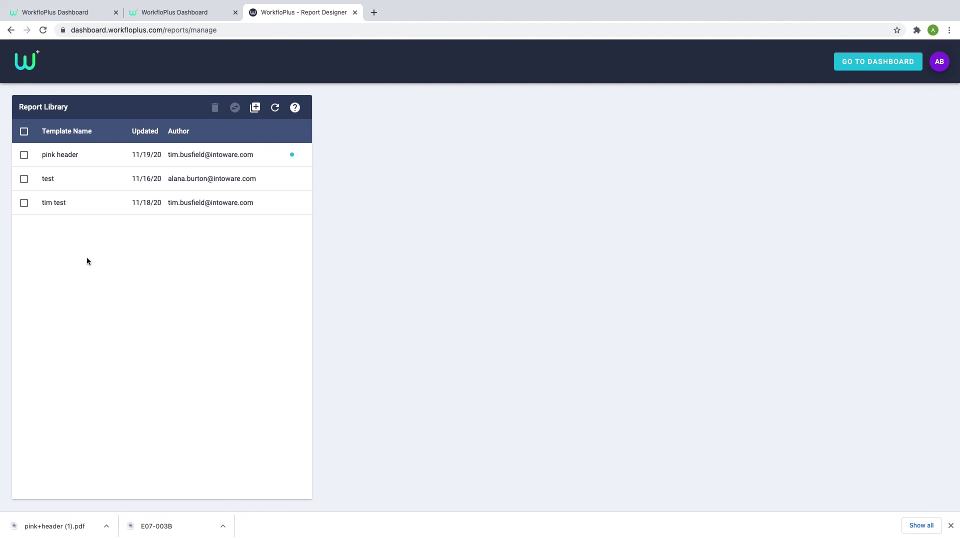
left_click(100, 162)
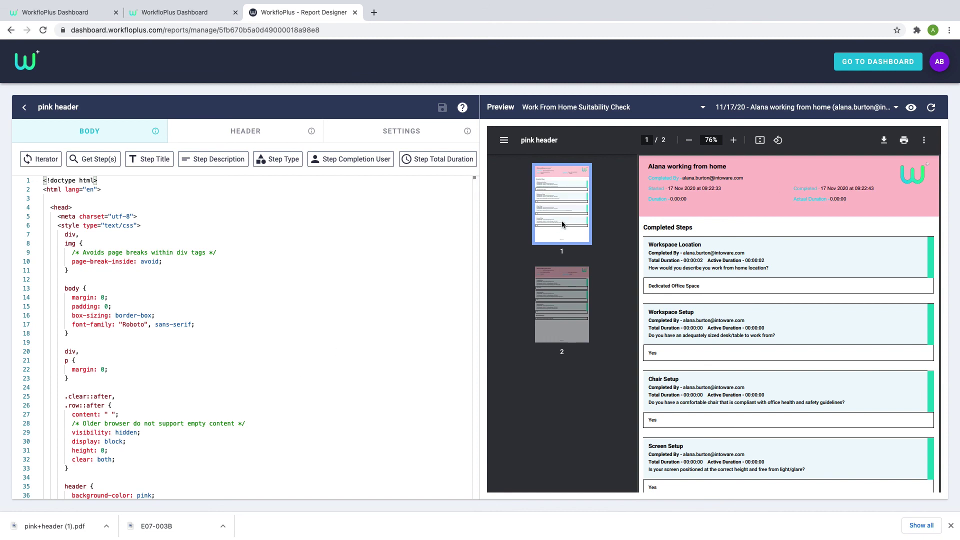
scroll(149, 263, "down", 3)
scroll(149, 263, "down", 4)
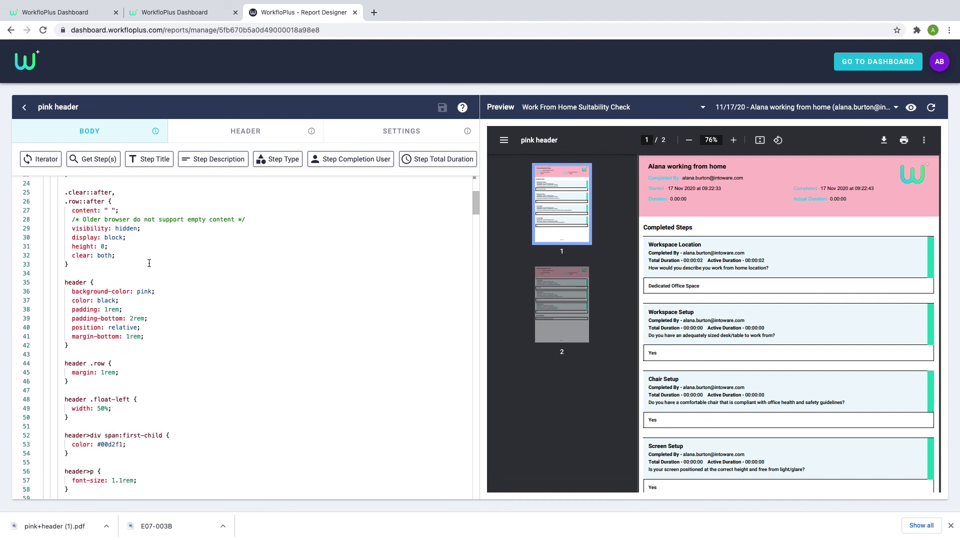
scroll(149, 263, "down", 5)
scroll(149, 263, "down", 20)
scroll(149, 263, "down", 5)
scroll(149, 263, "up", 20)
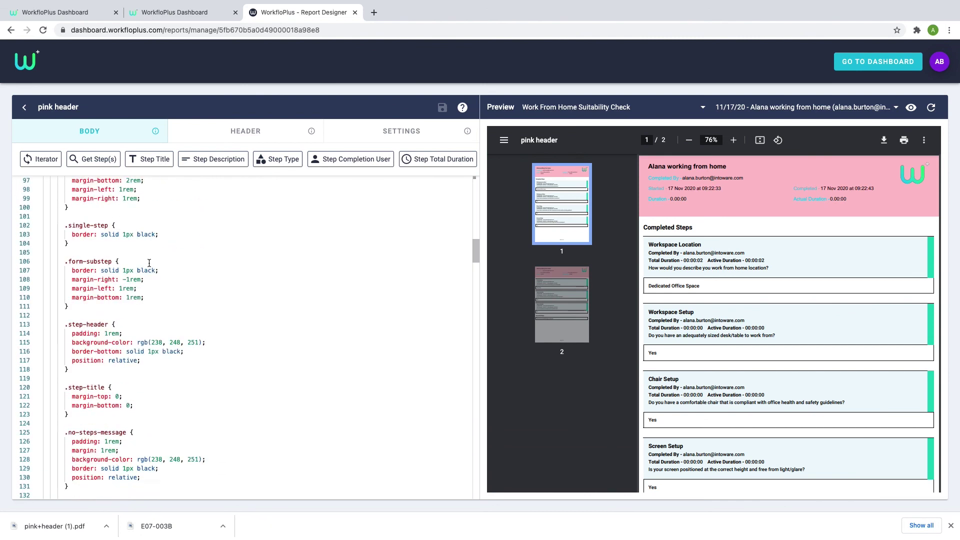
scroll(149, 263, "up", 8)
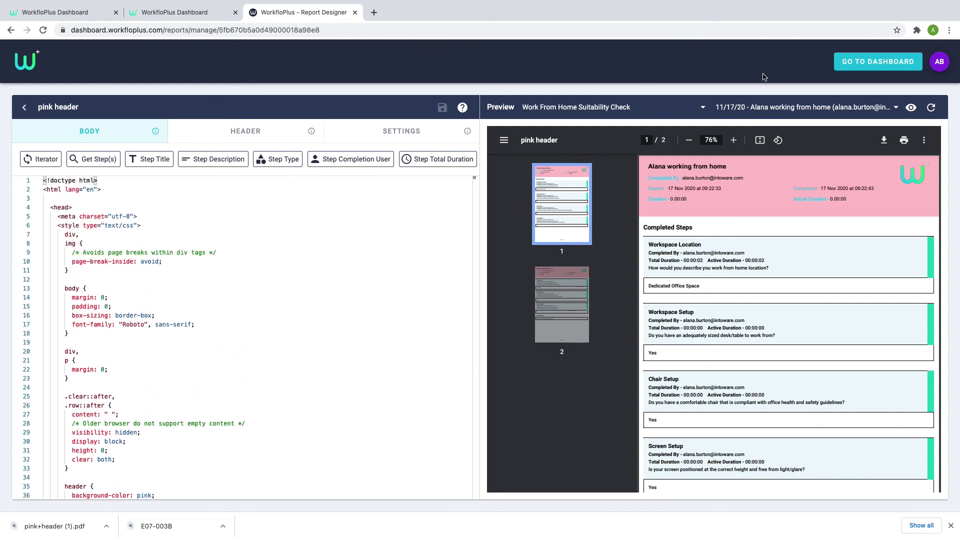
left_click(857, 64)
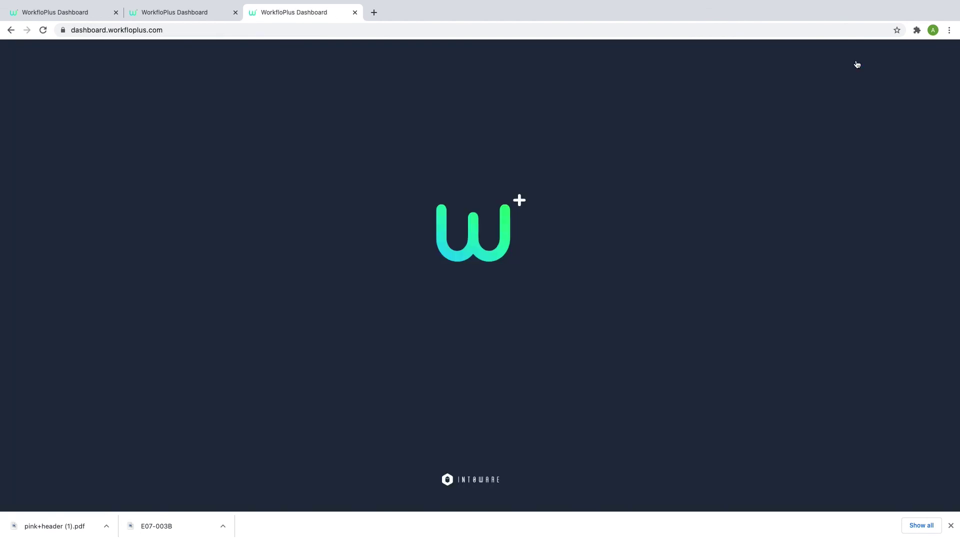